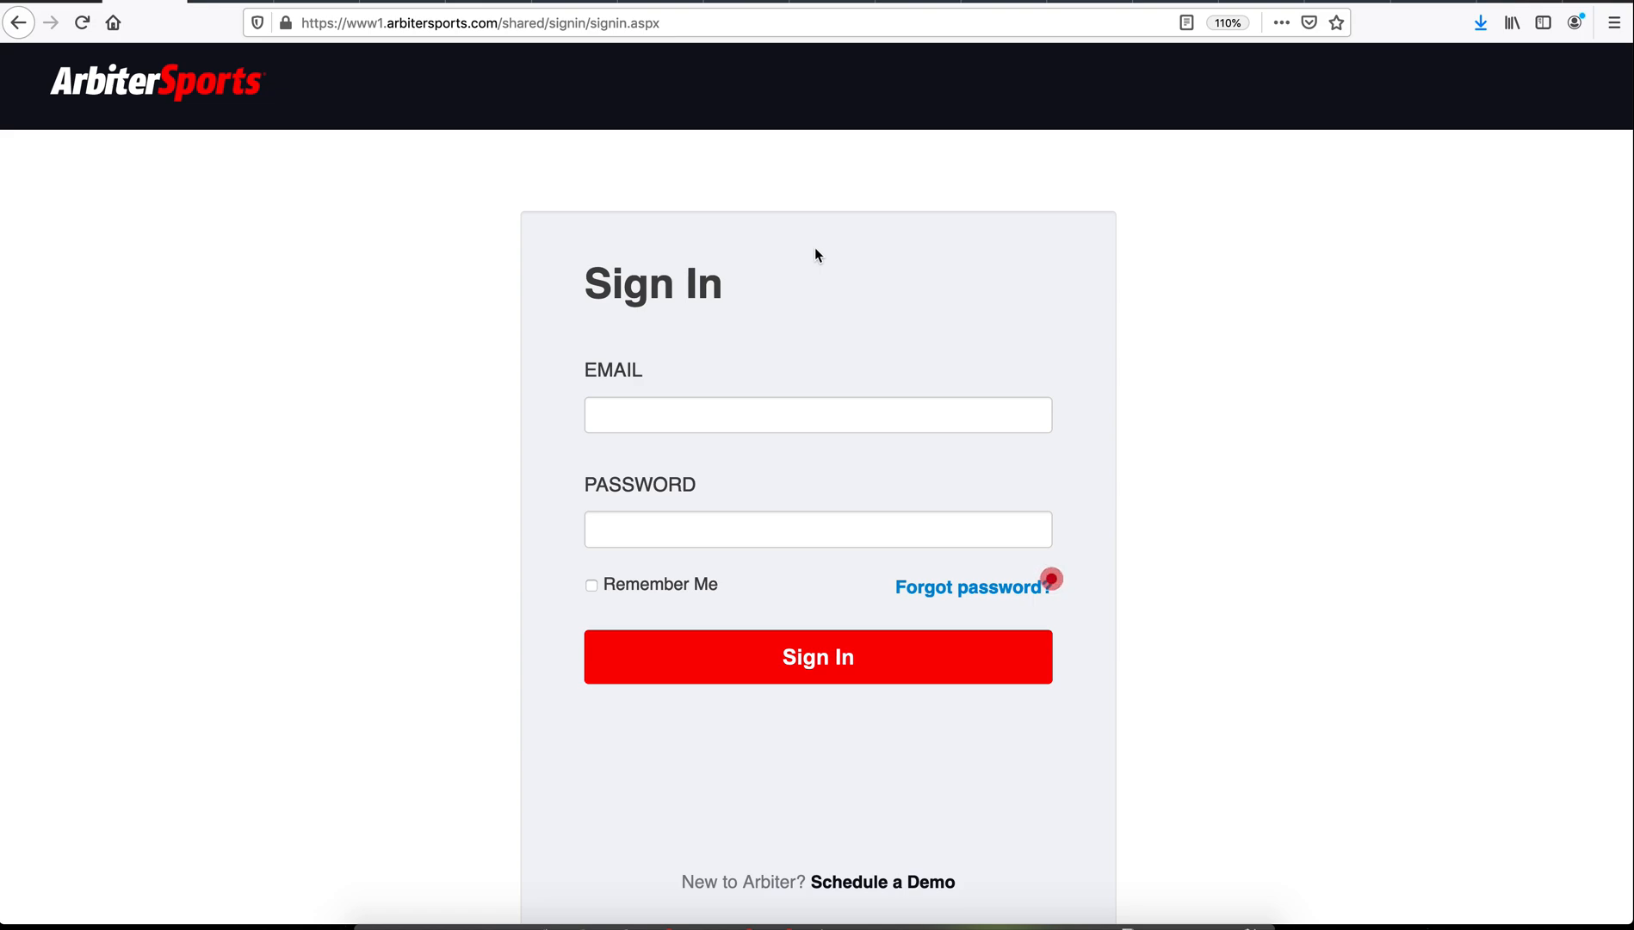
Step: Load the pasted registration sign-in address and sign in using the saved login credentials
click(717, 26)
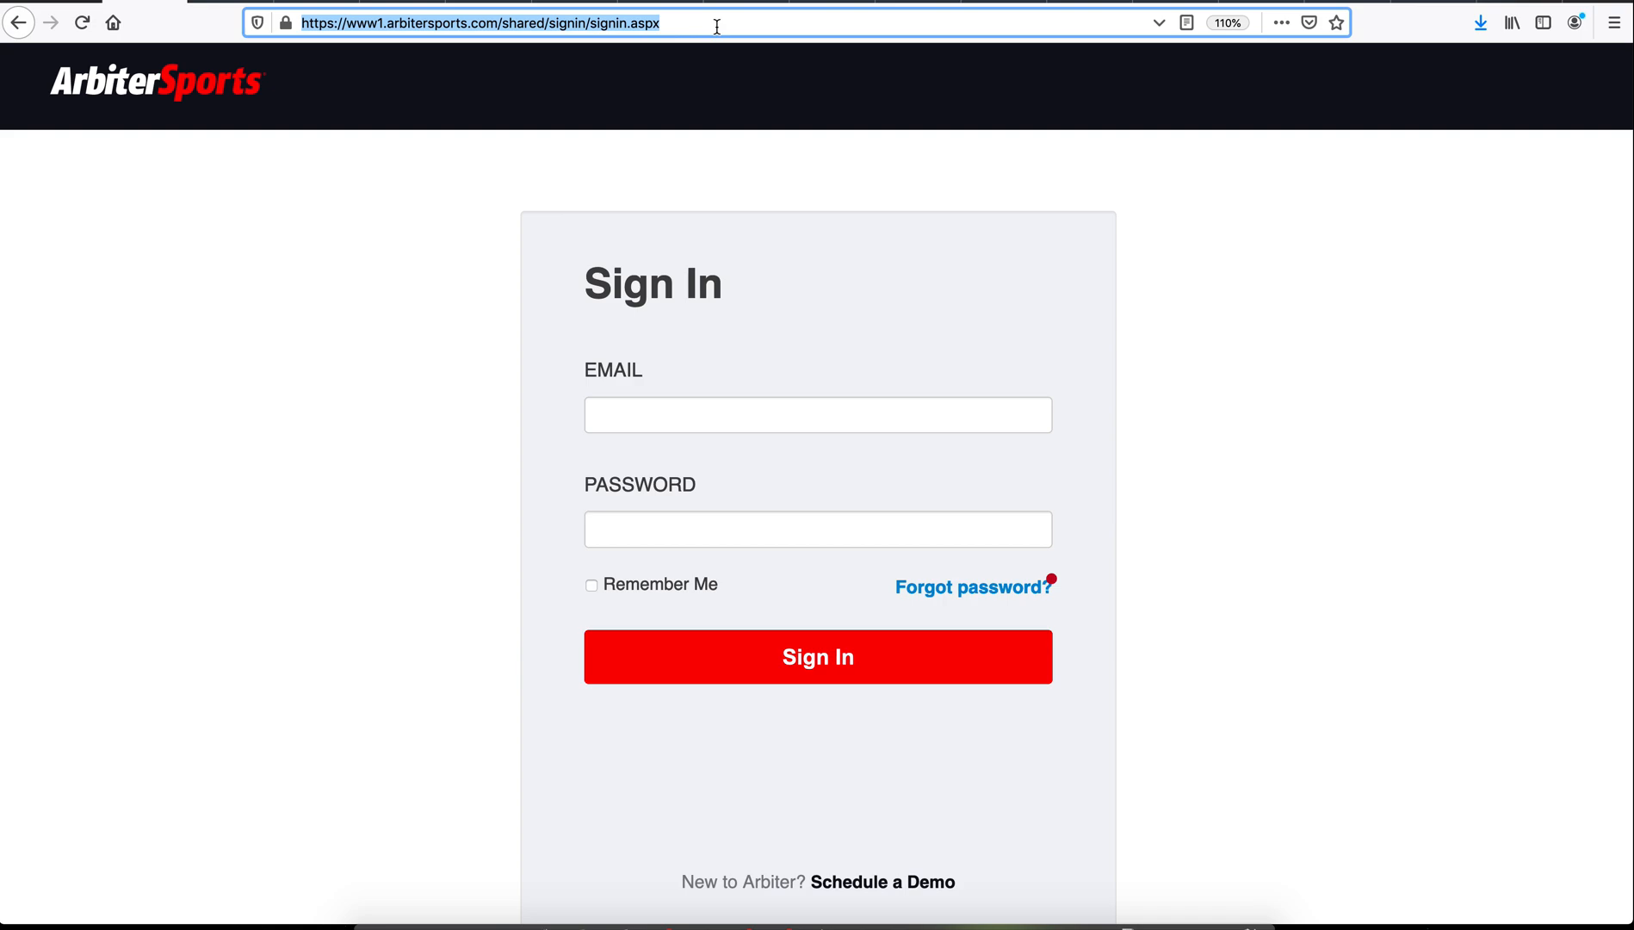
text(https://app.arbitersports.com/registration/official/register/2220)
key(Return)
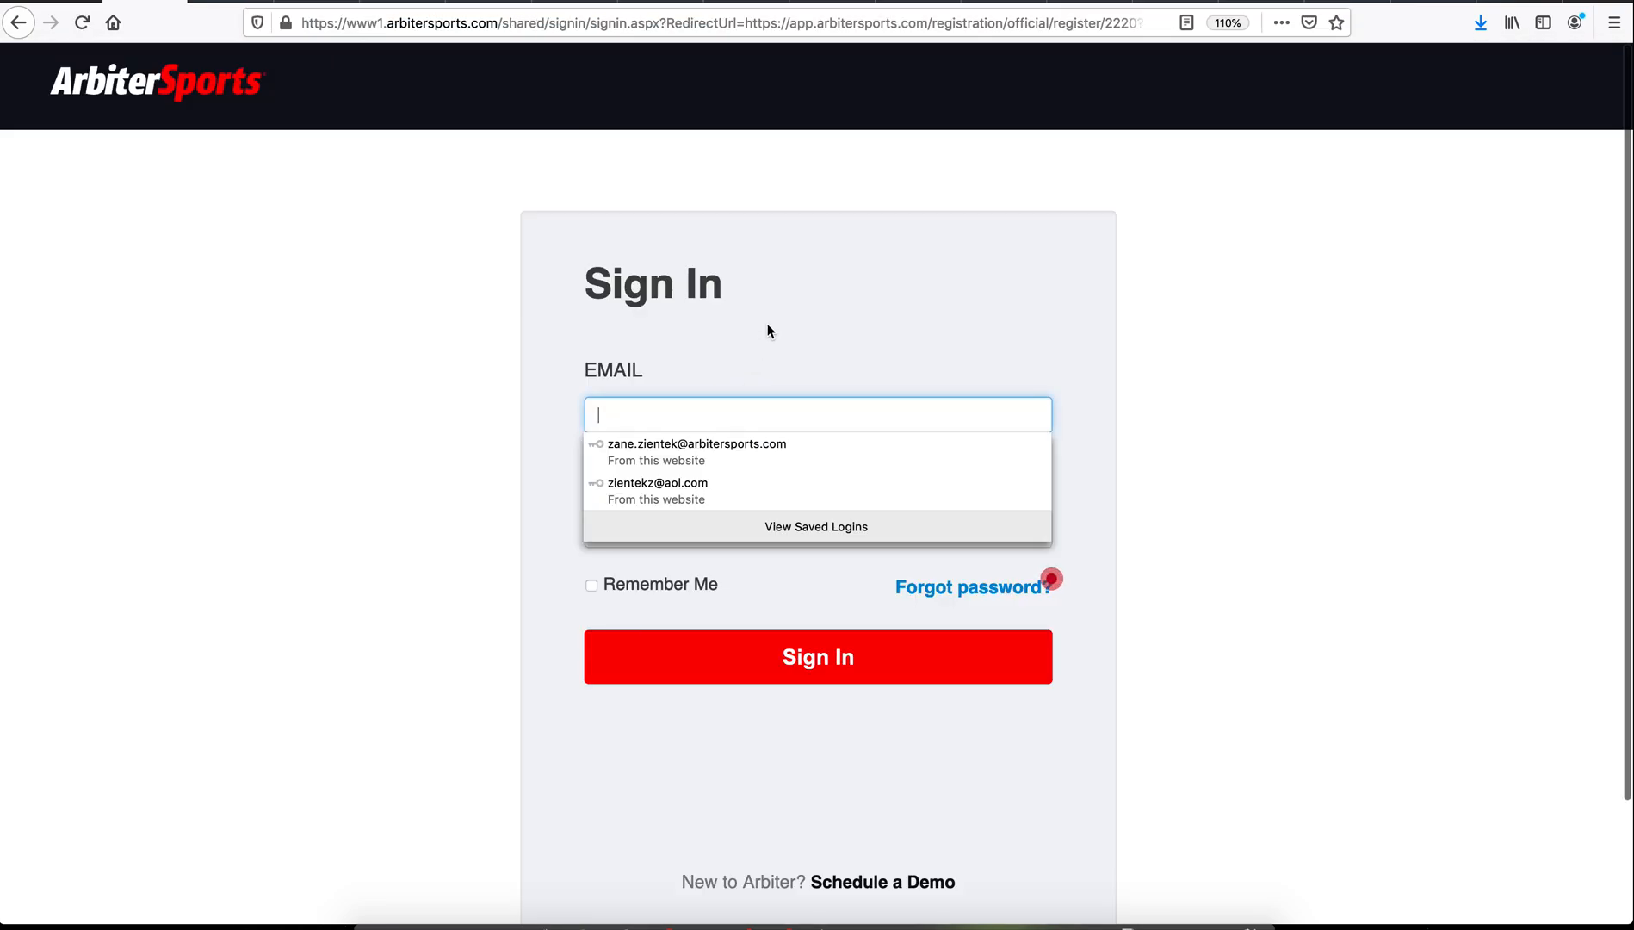
click(777, 490)
click(816, 656)
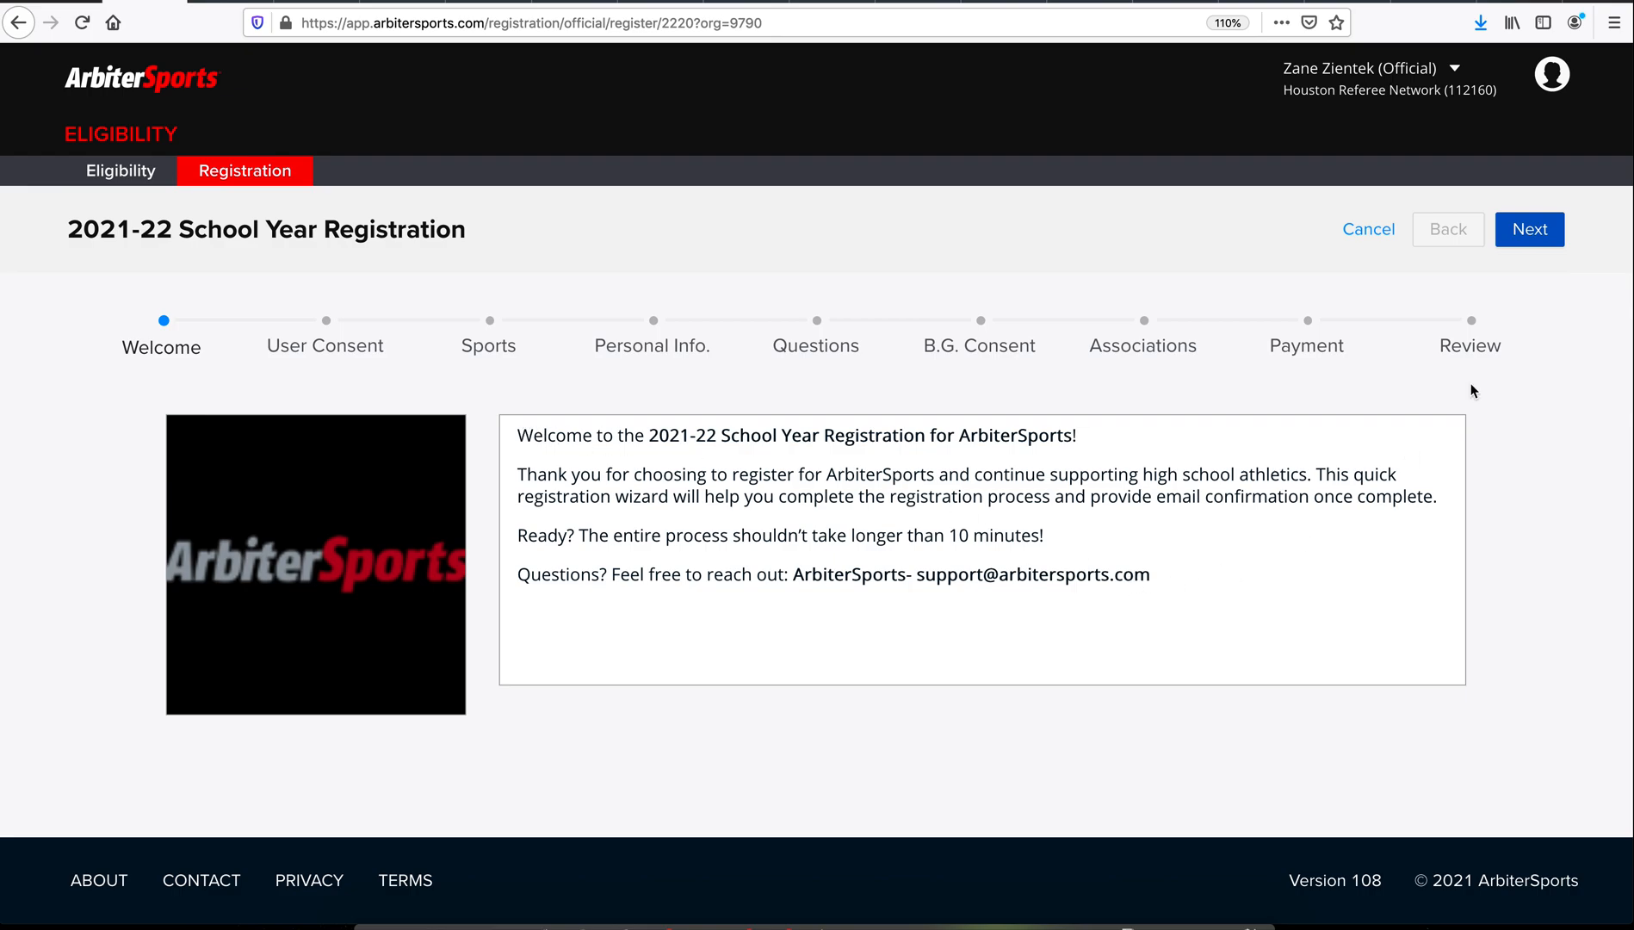
Step: Start the wizard, tick I Agree on the consent questions, and complete consent
click(1531, 233)
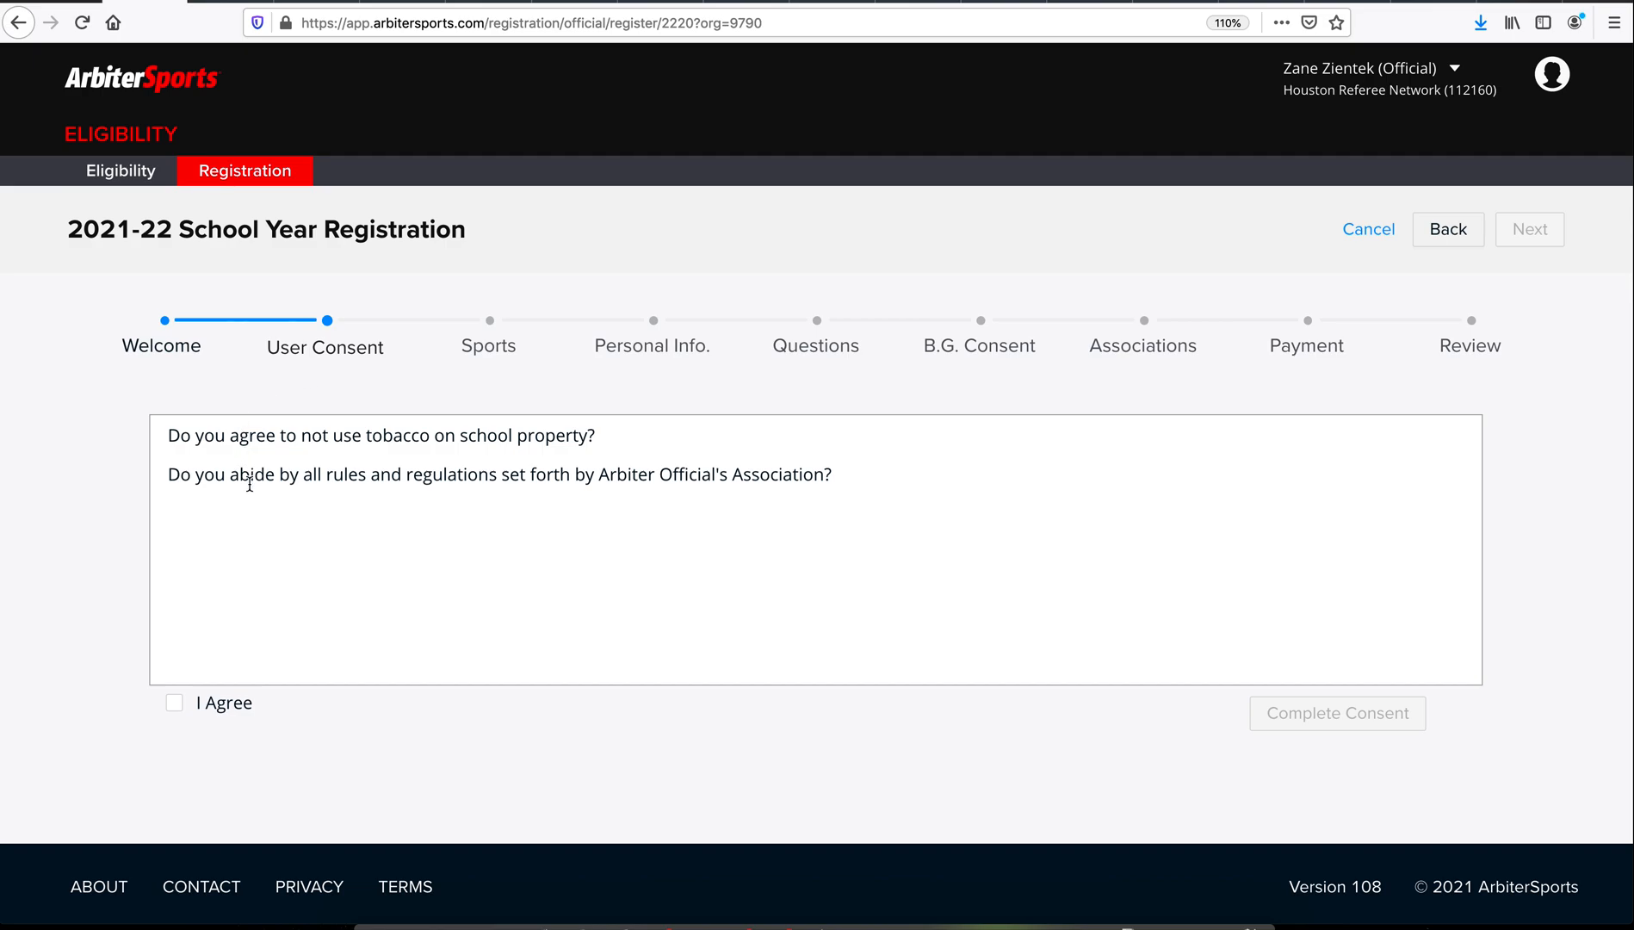
click(179, 704)
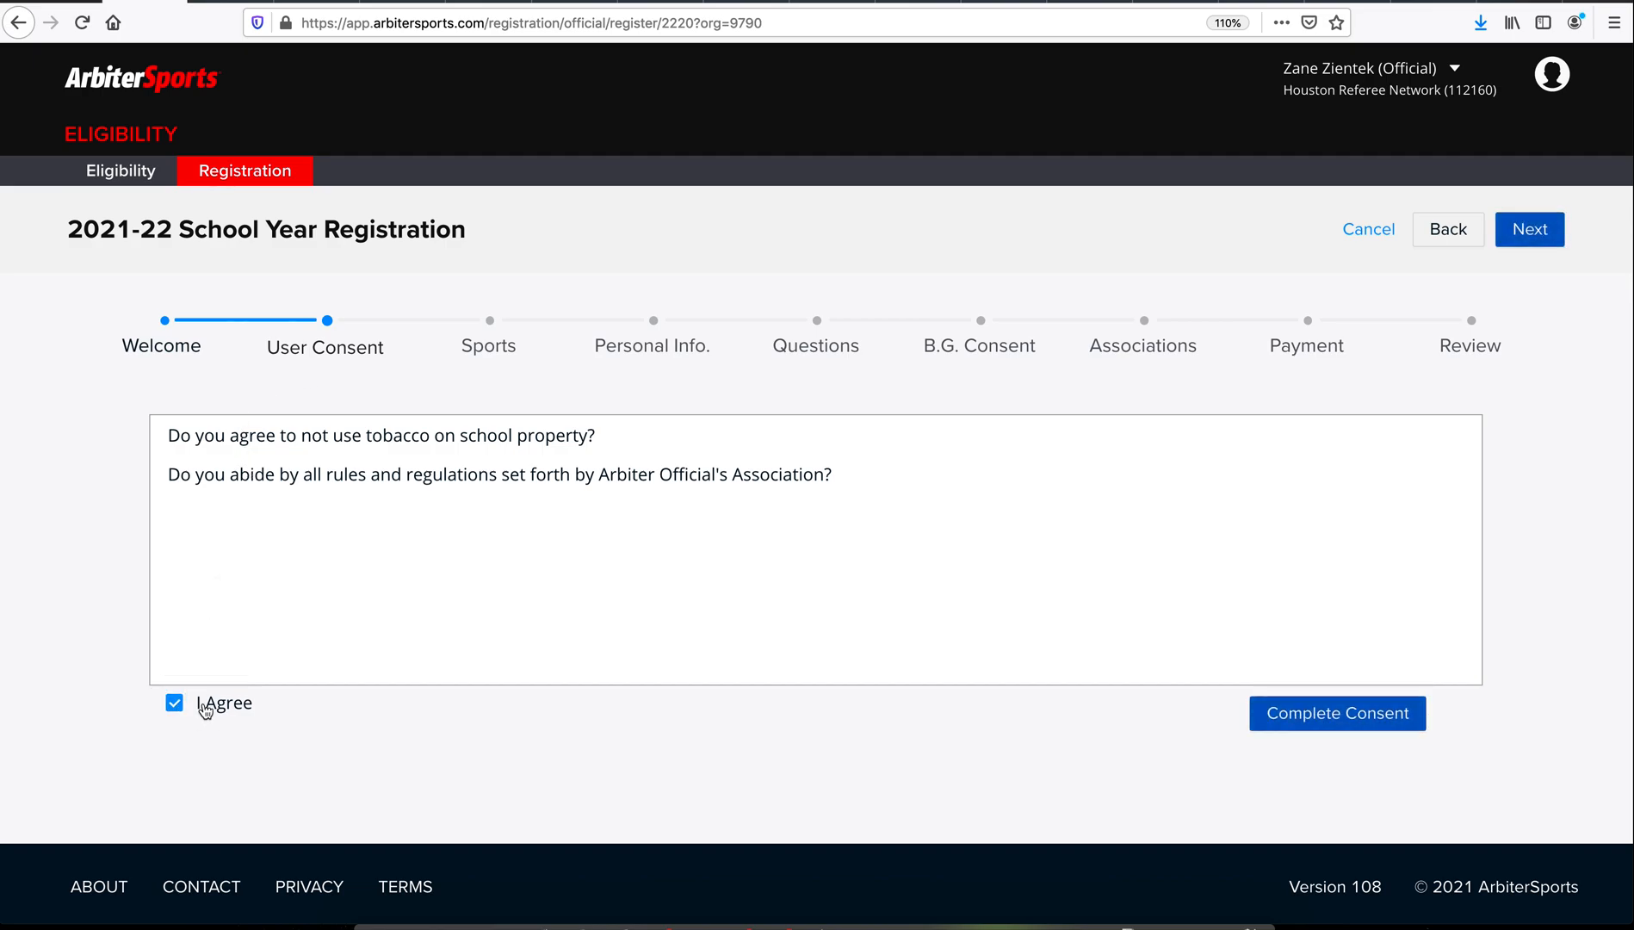
click(1319, 712)
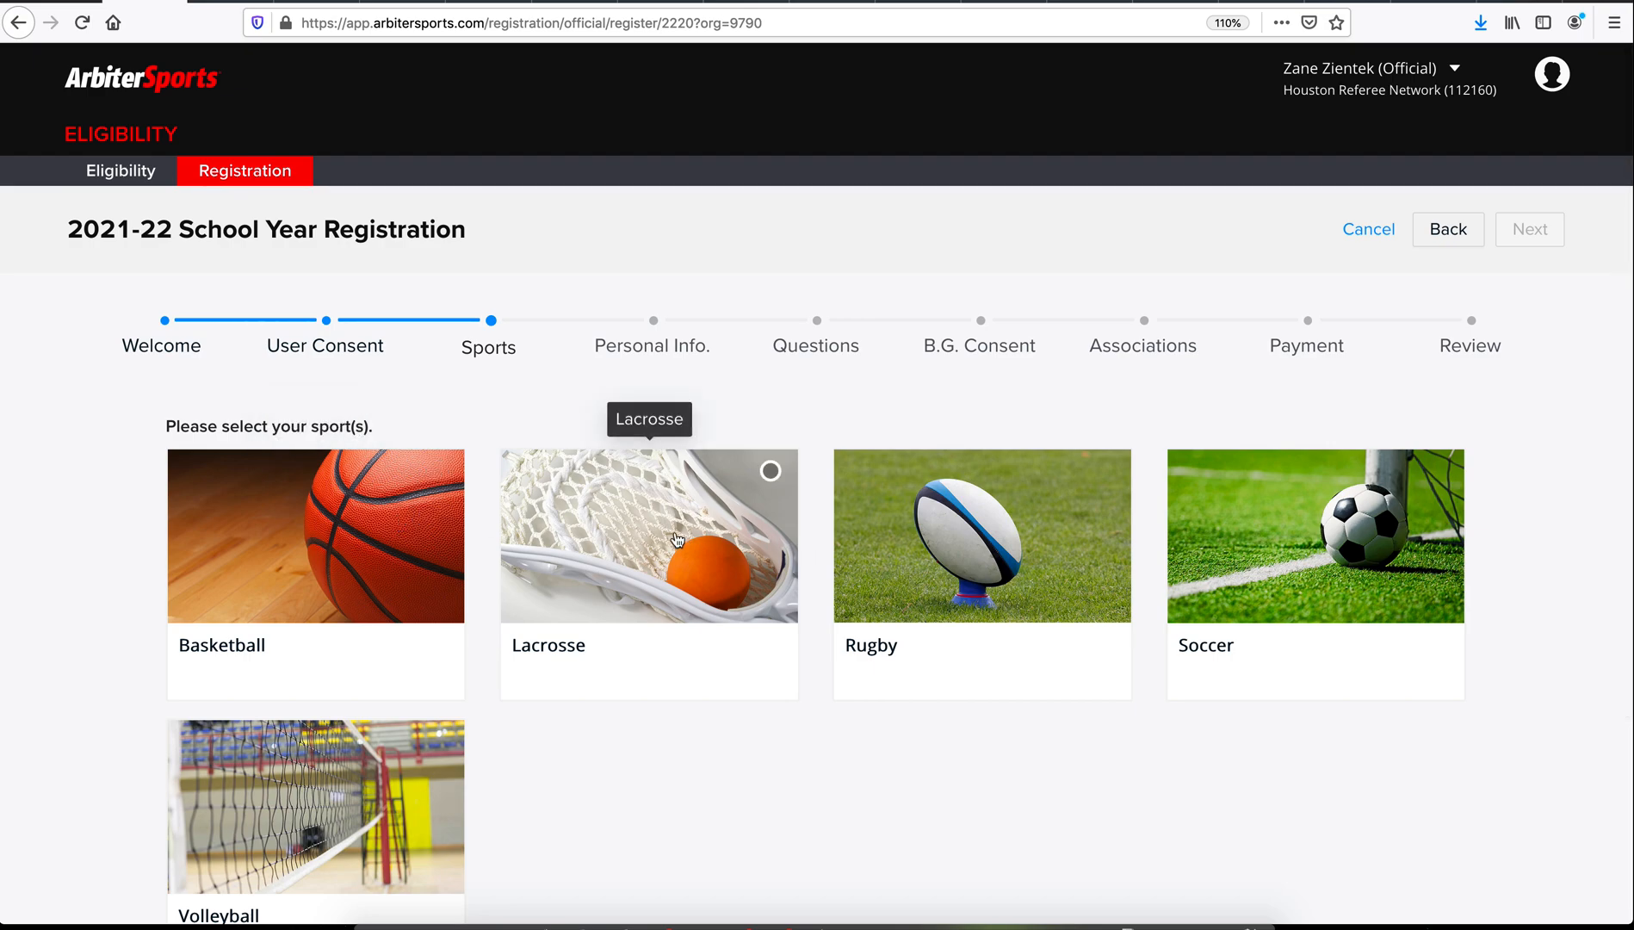
Step: Select the Basketball and Lacrosse sports, then continue to Personal Info
click(424, 546)
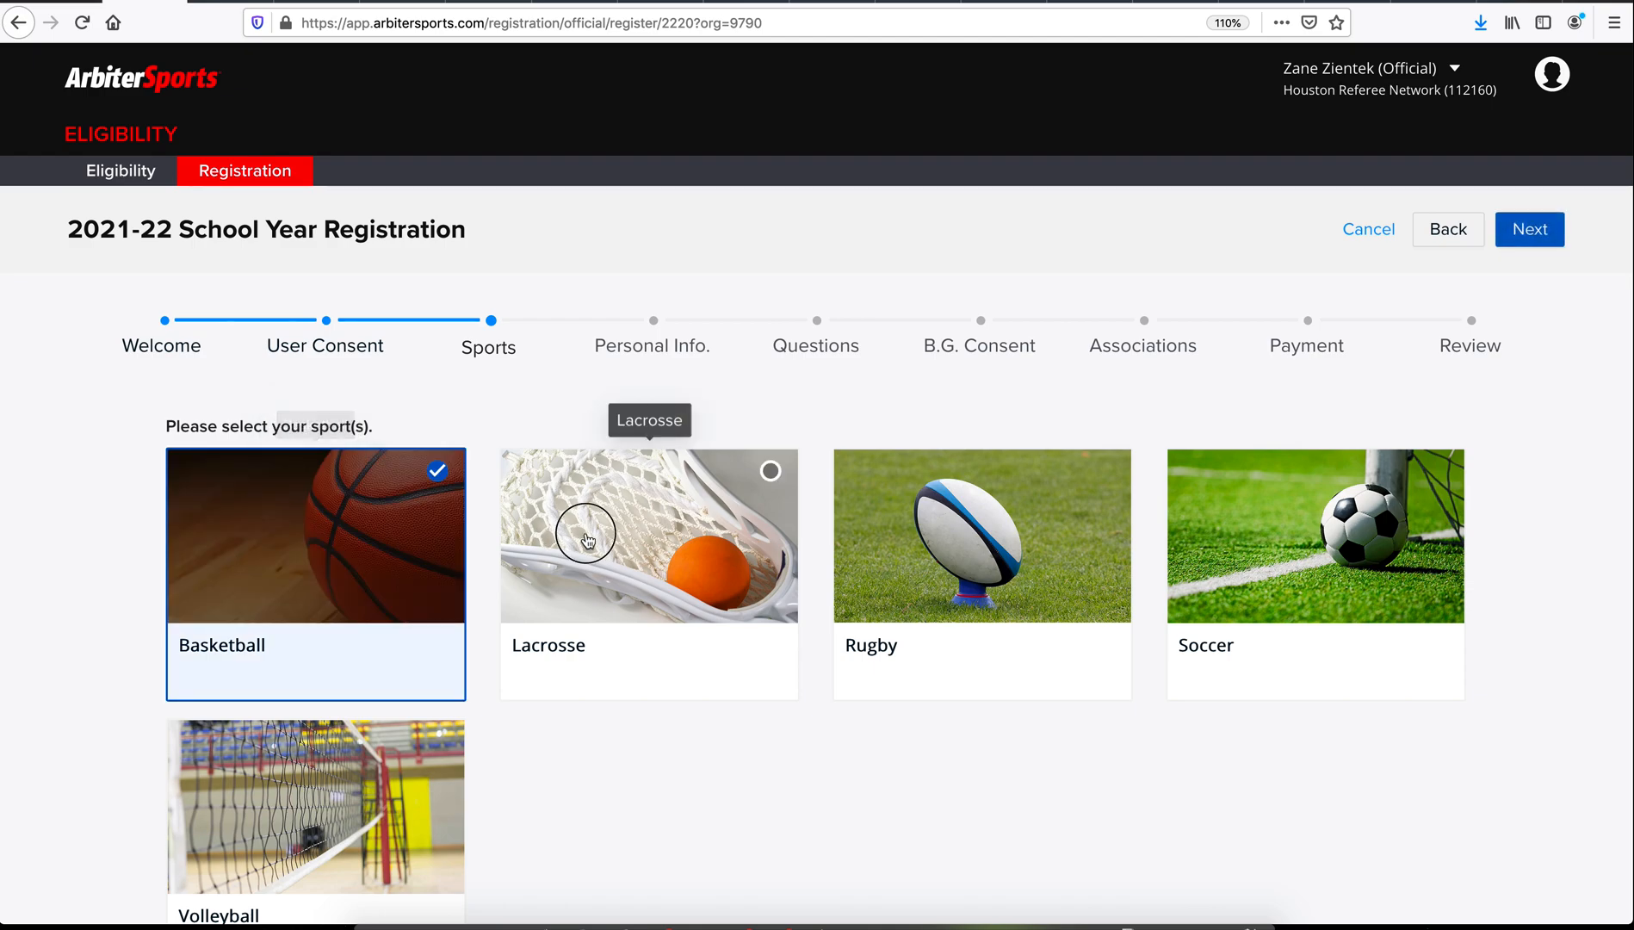
click(654, 538)
click(1518, 231)
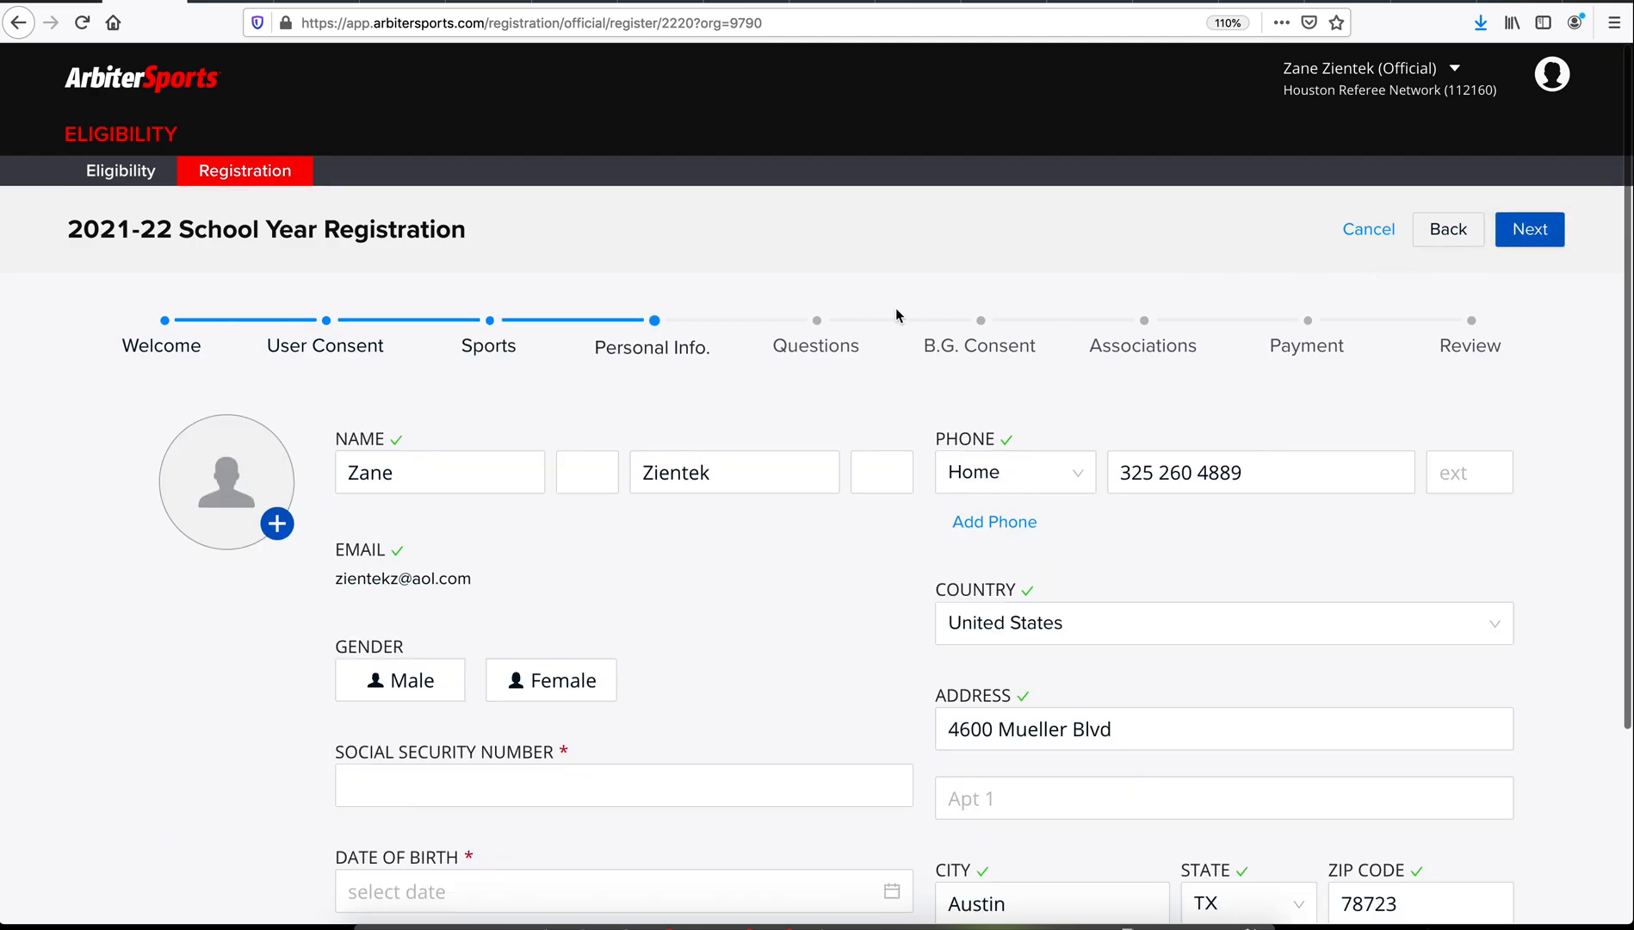
Step: Fill in the social security number and the date of birth, then save and continue
scroll(866, 313, down, 1)
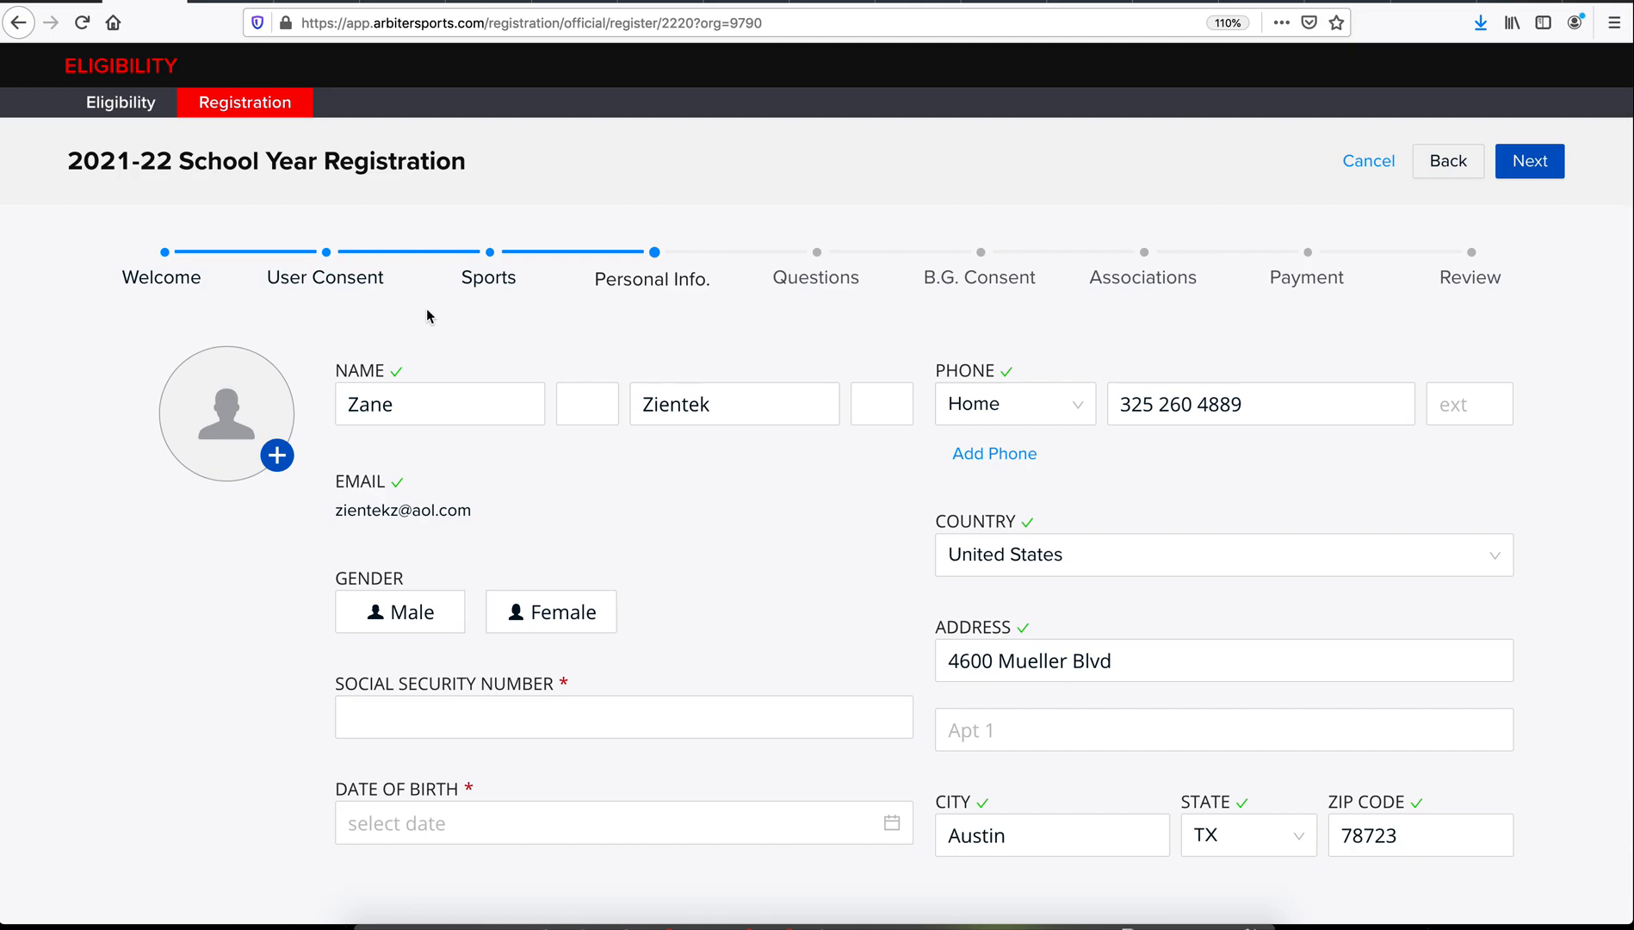
click(508, 723)
text(11)
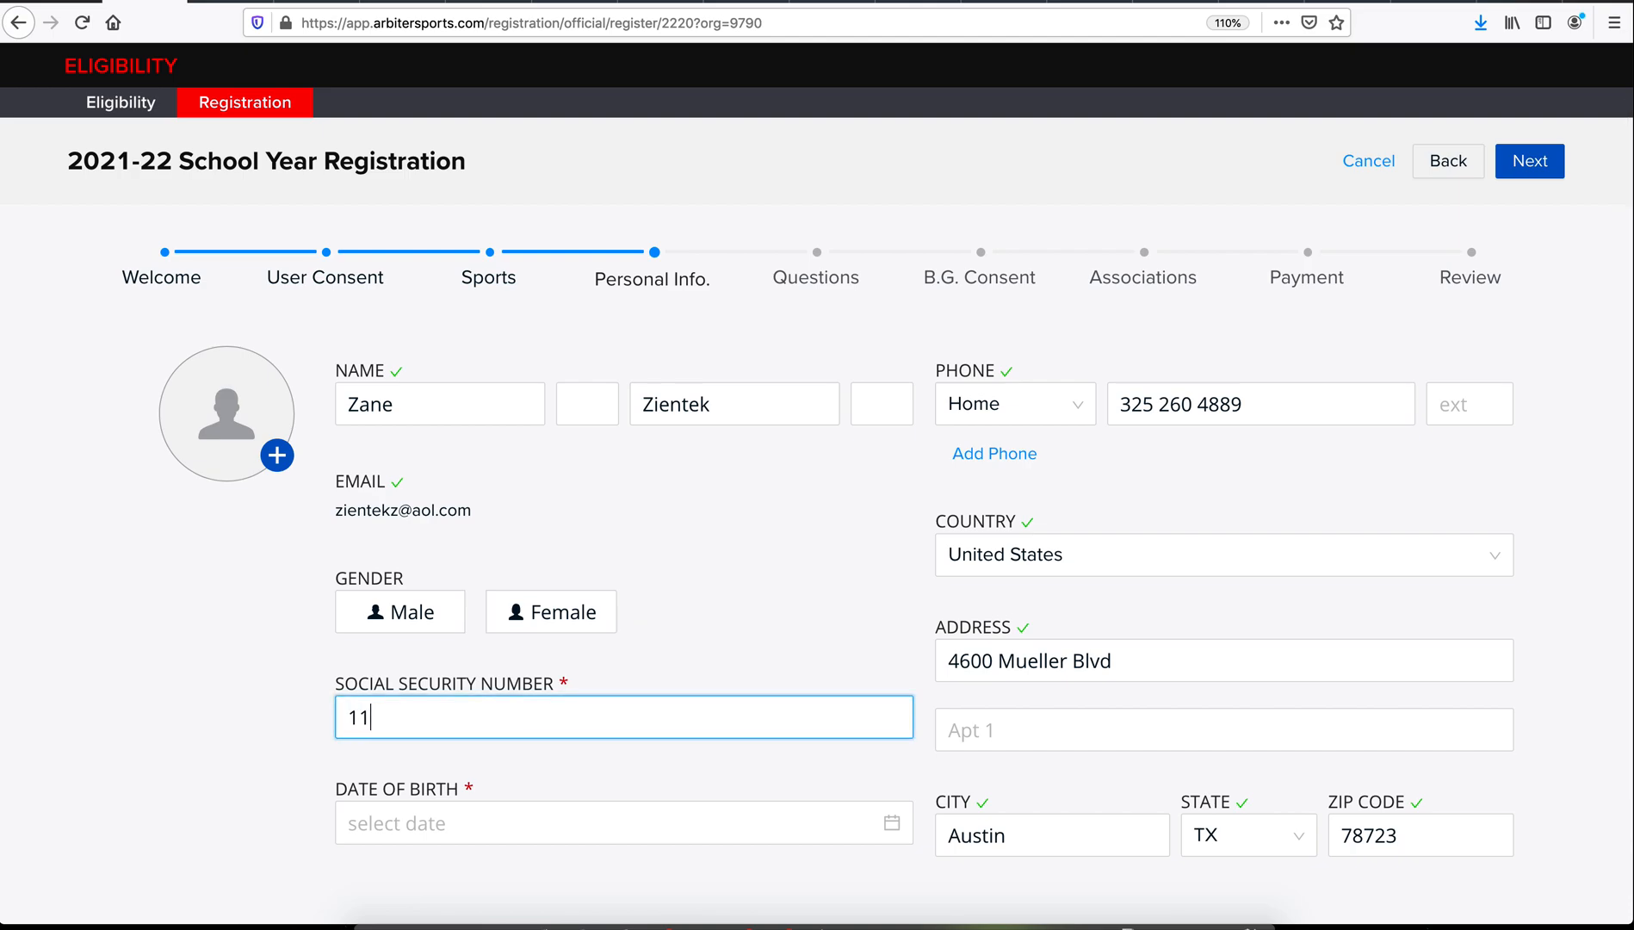
text(1-11-1111)
click(579, 832)
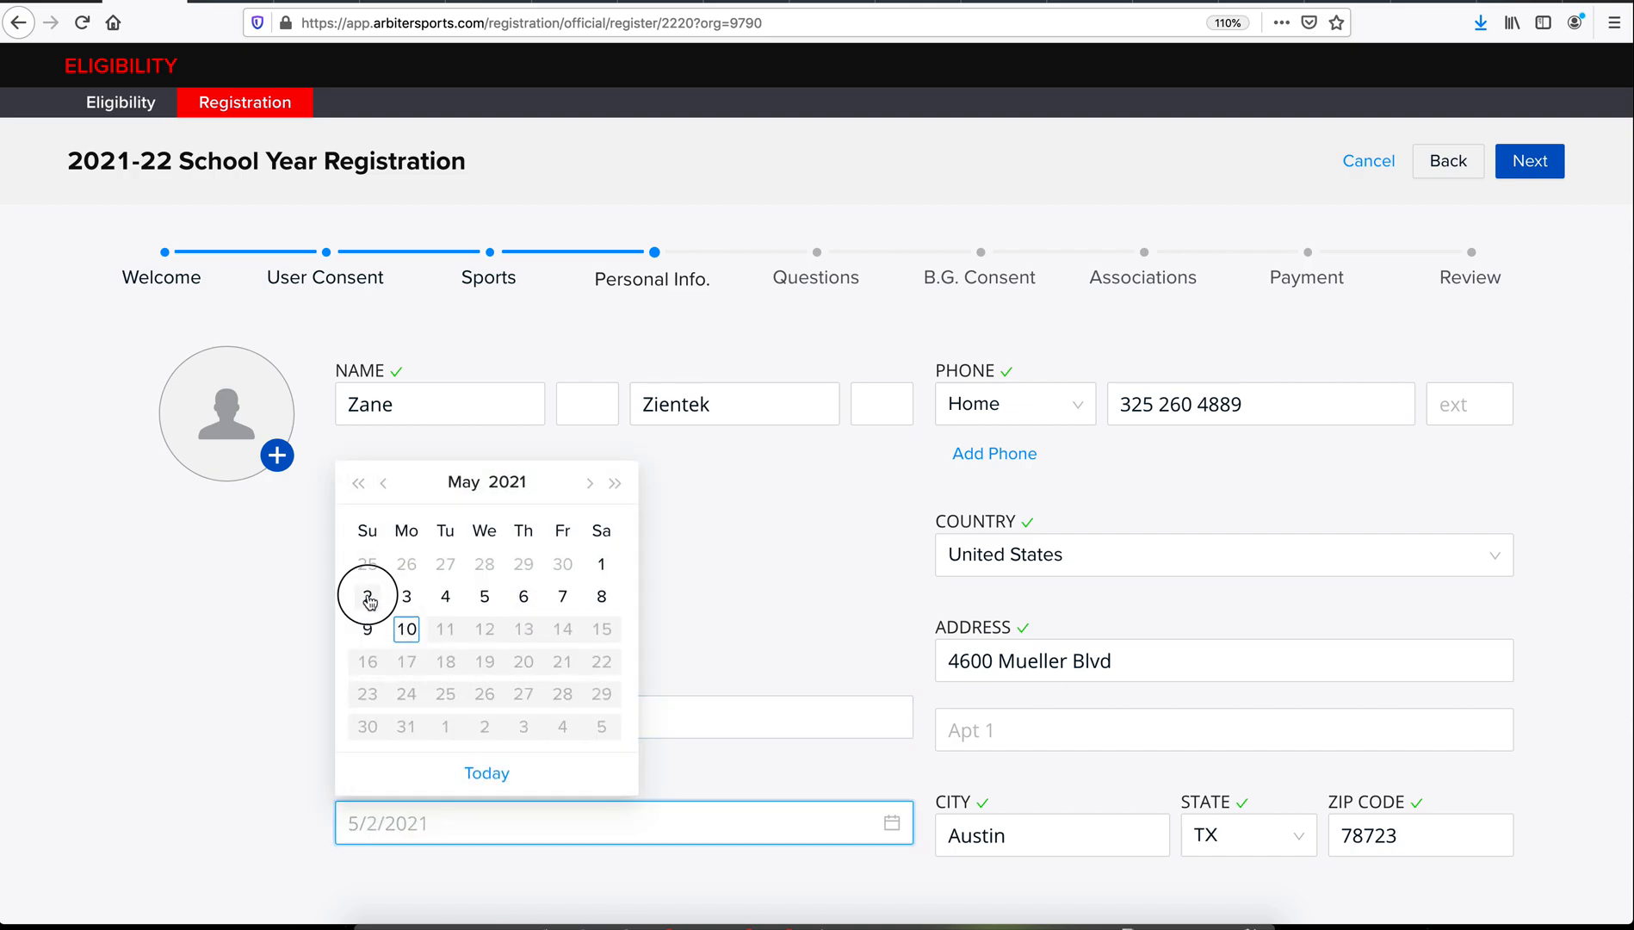
click(368, 596)
click(766, 545)
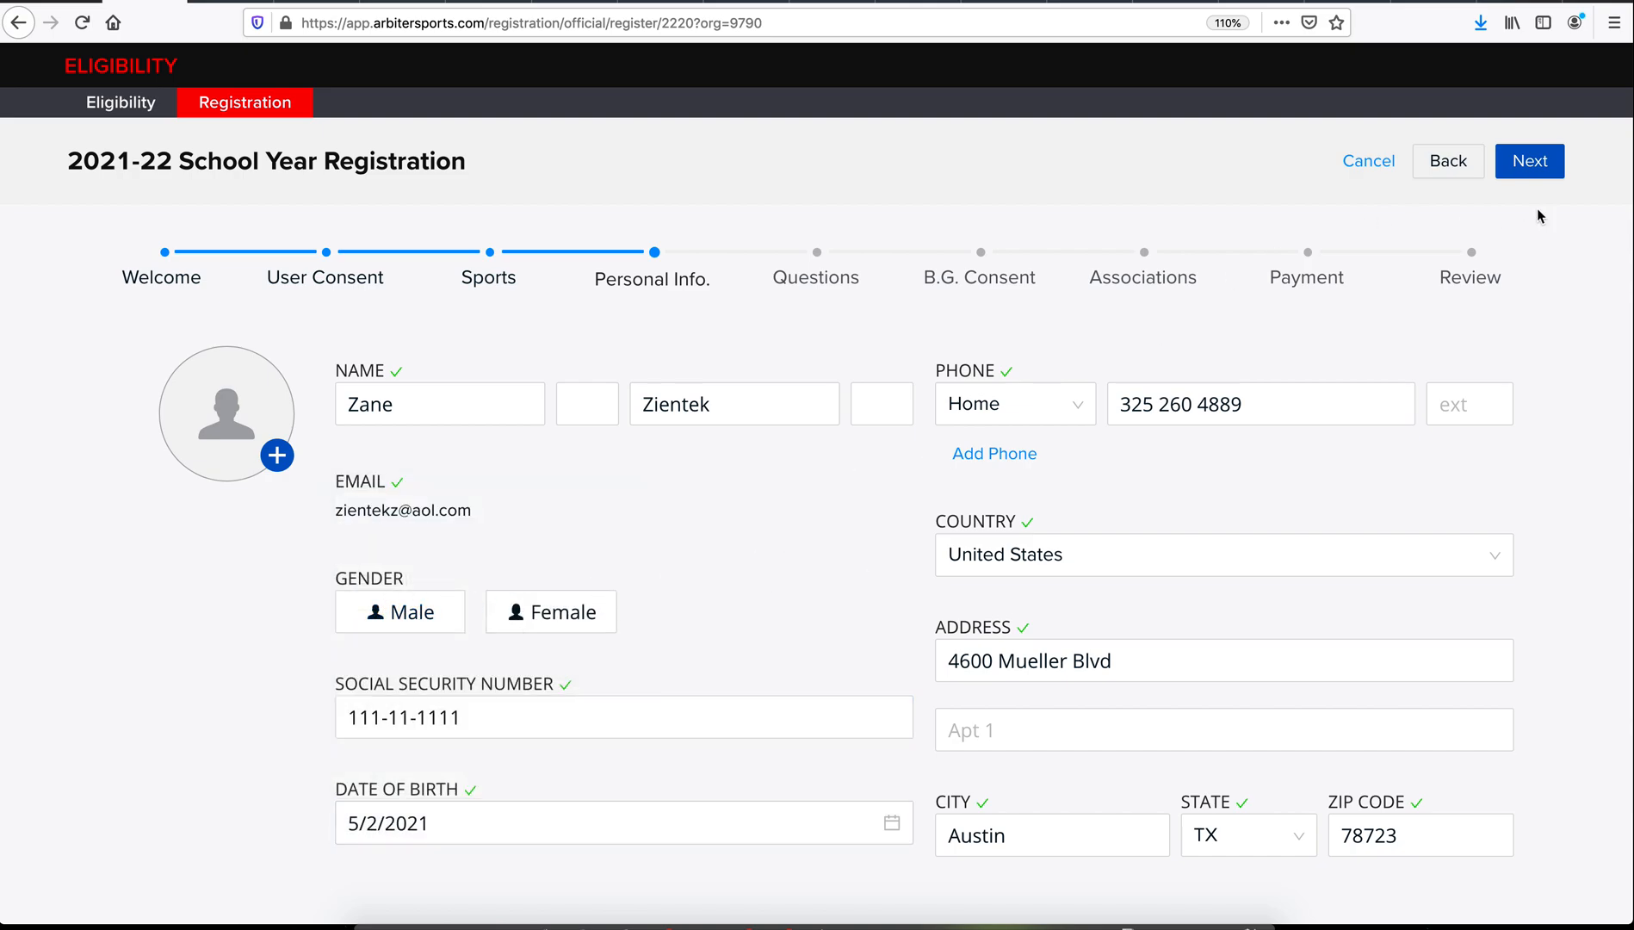
click(1535, 166)
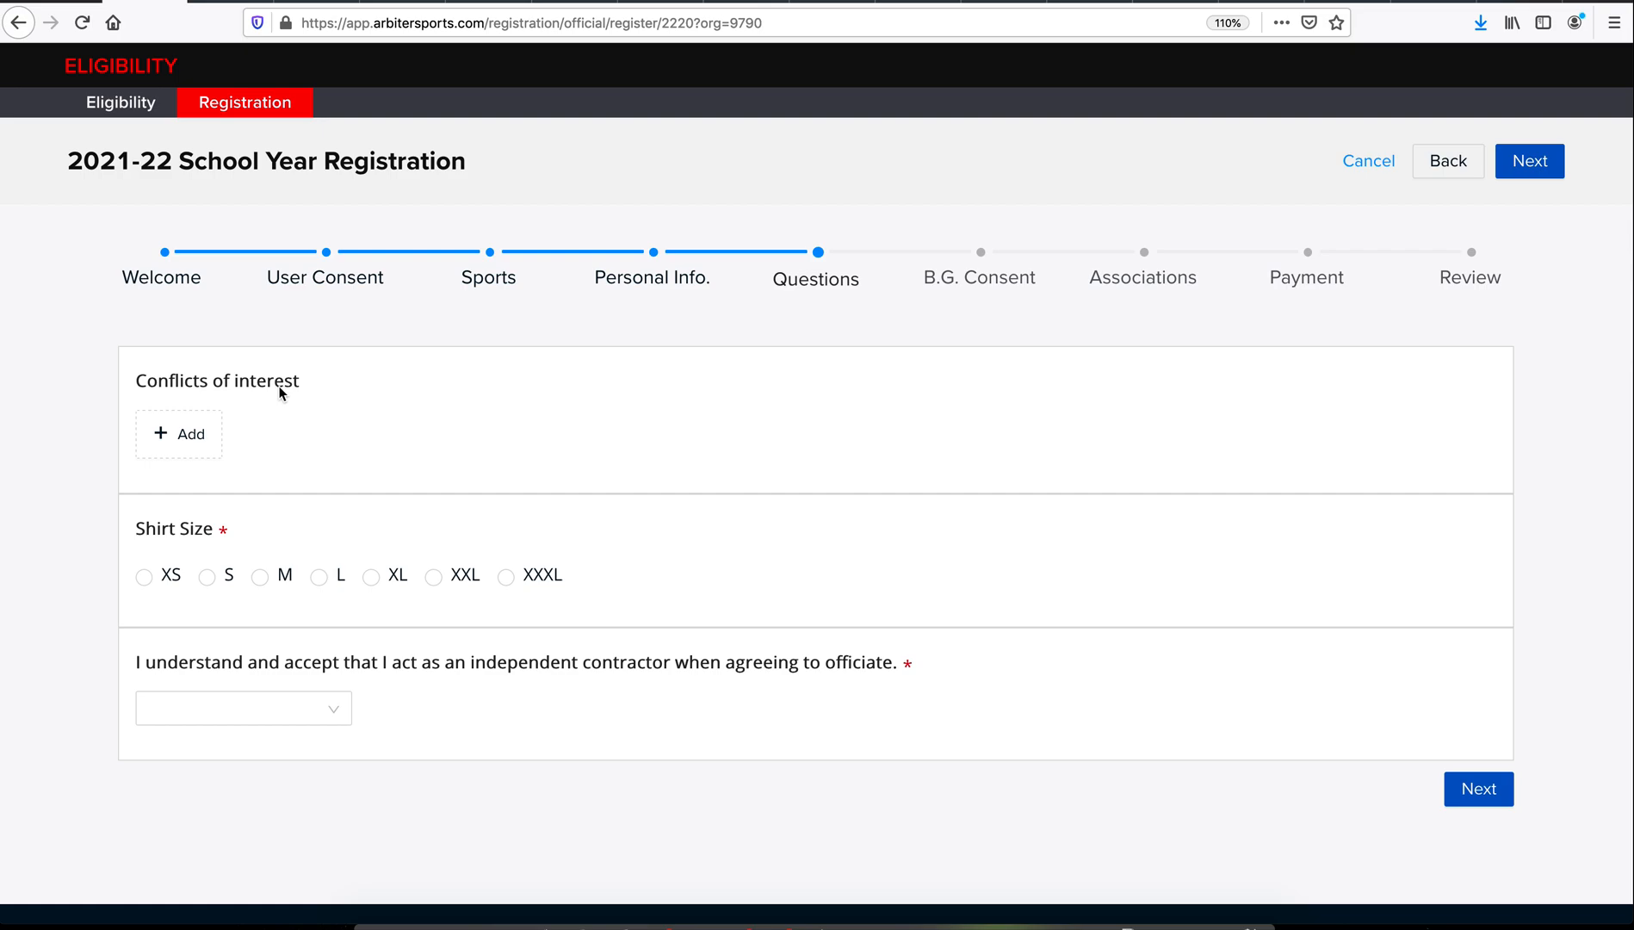
Step: Add Abilene Wylie High School as a Personal affiliation conflict of interest
click(177, 439)
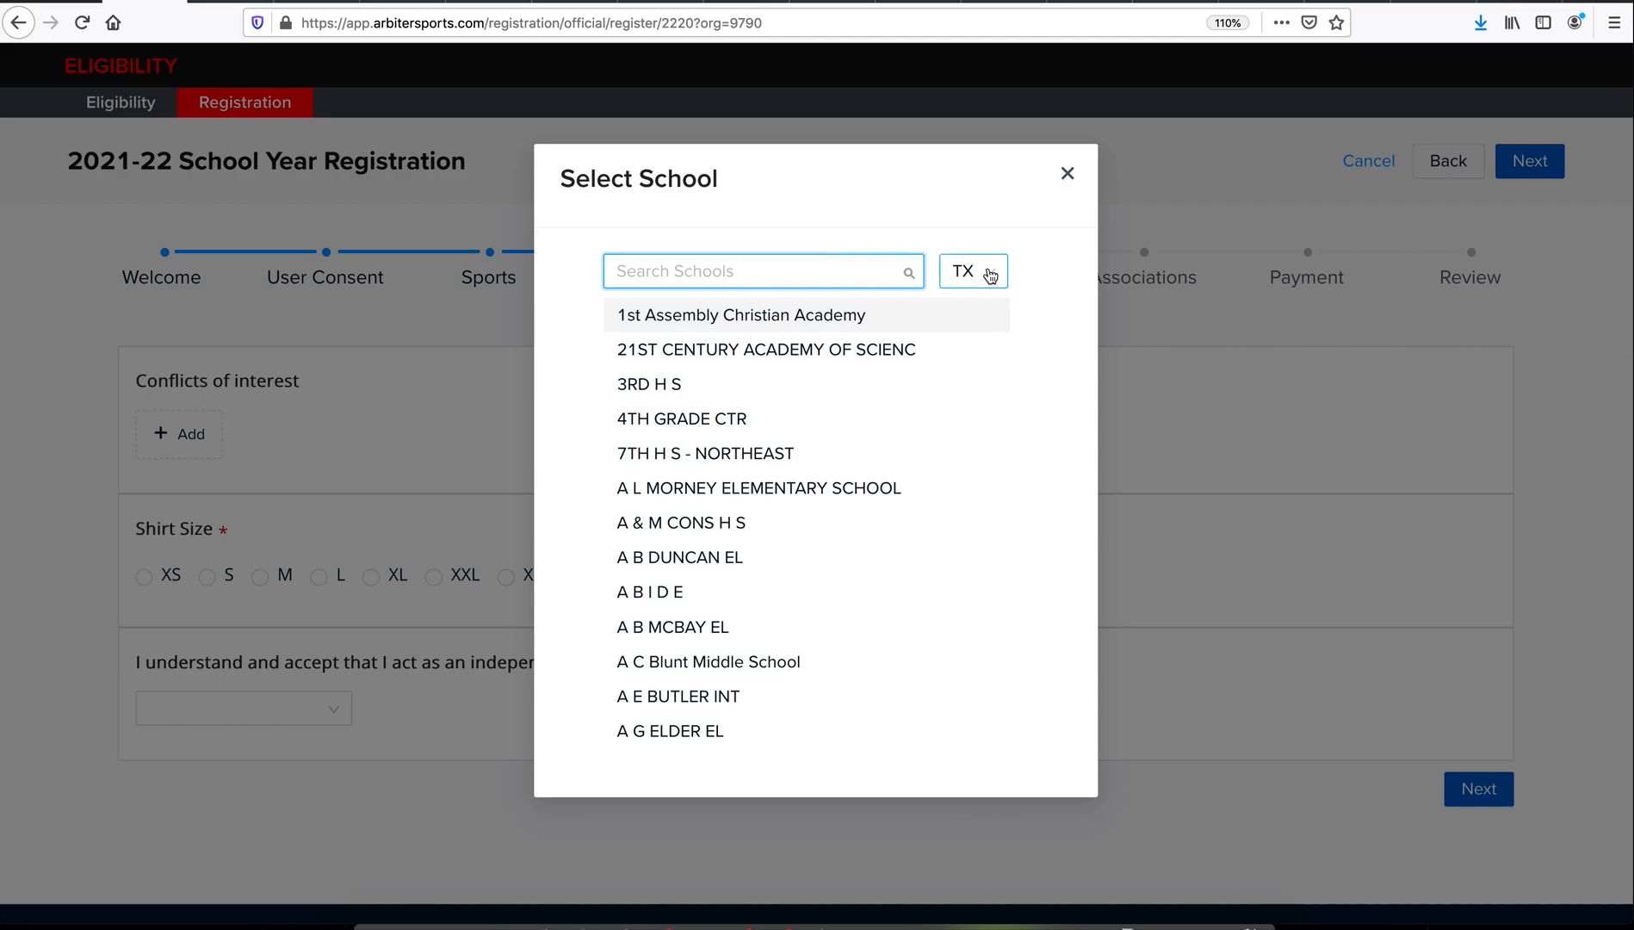
click(777, 276)
text(abilene)
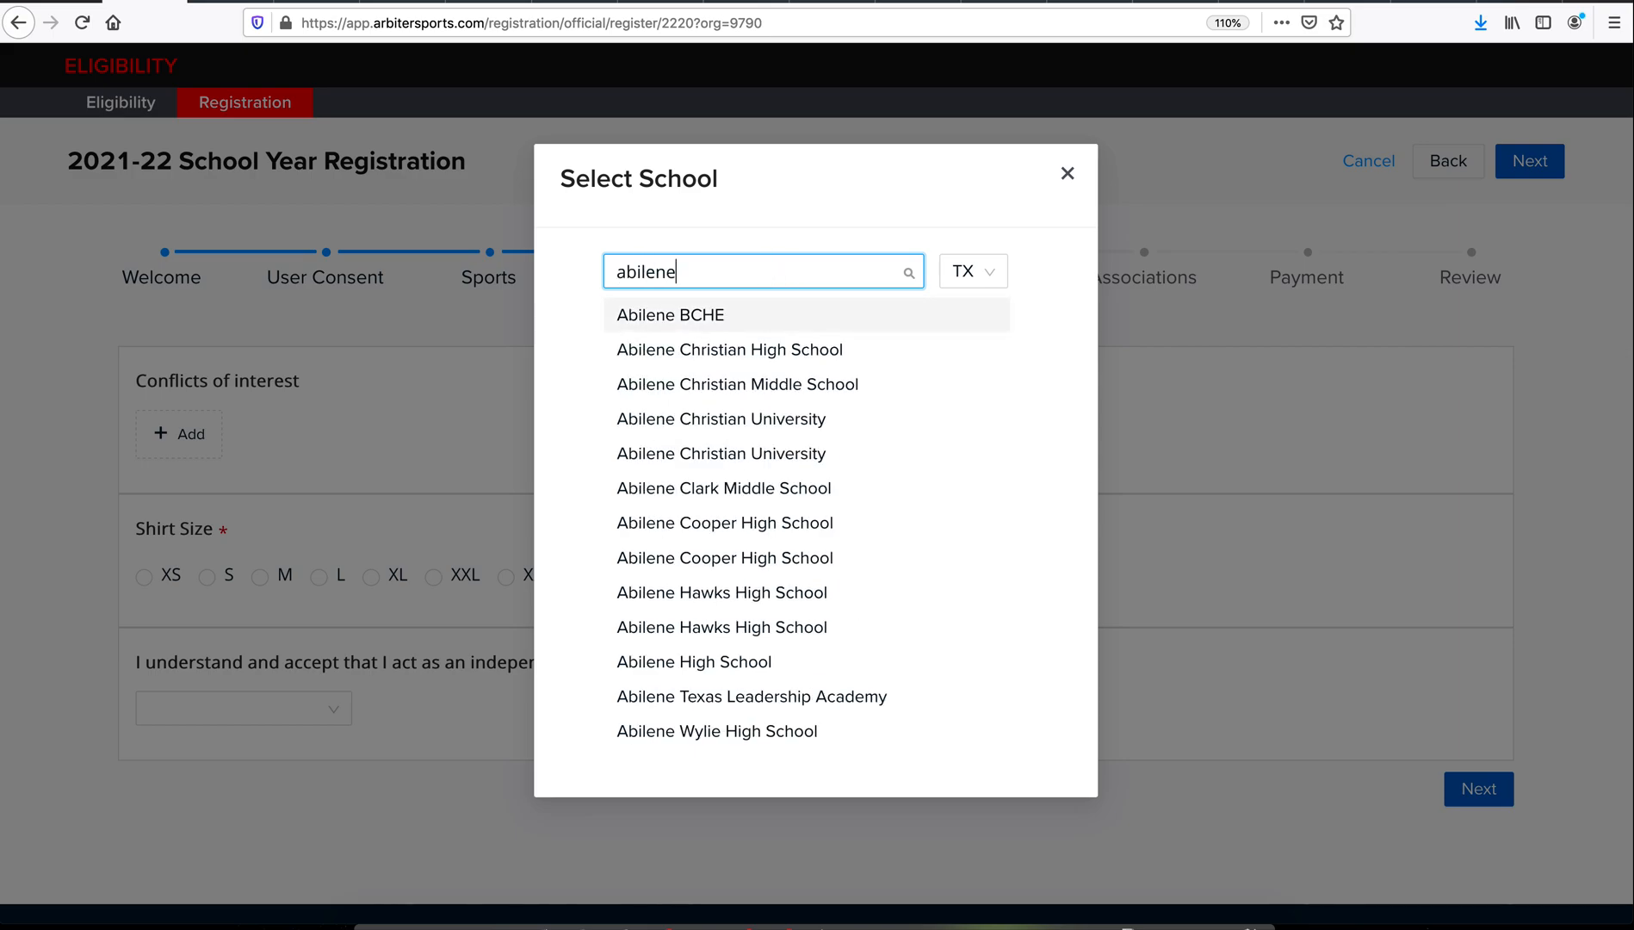
text( wylie)
click(771, 316)
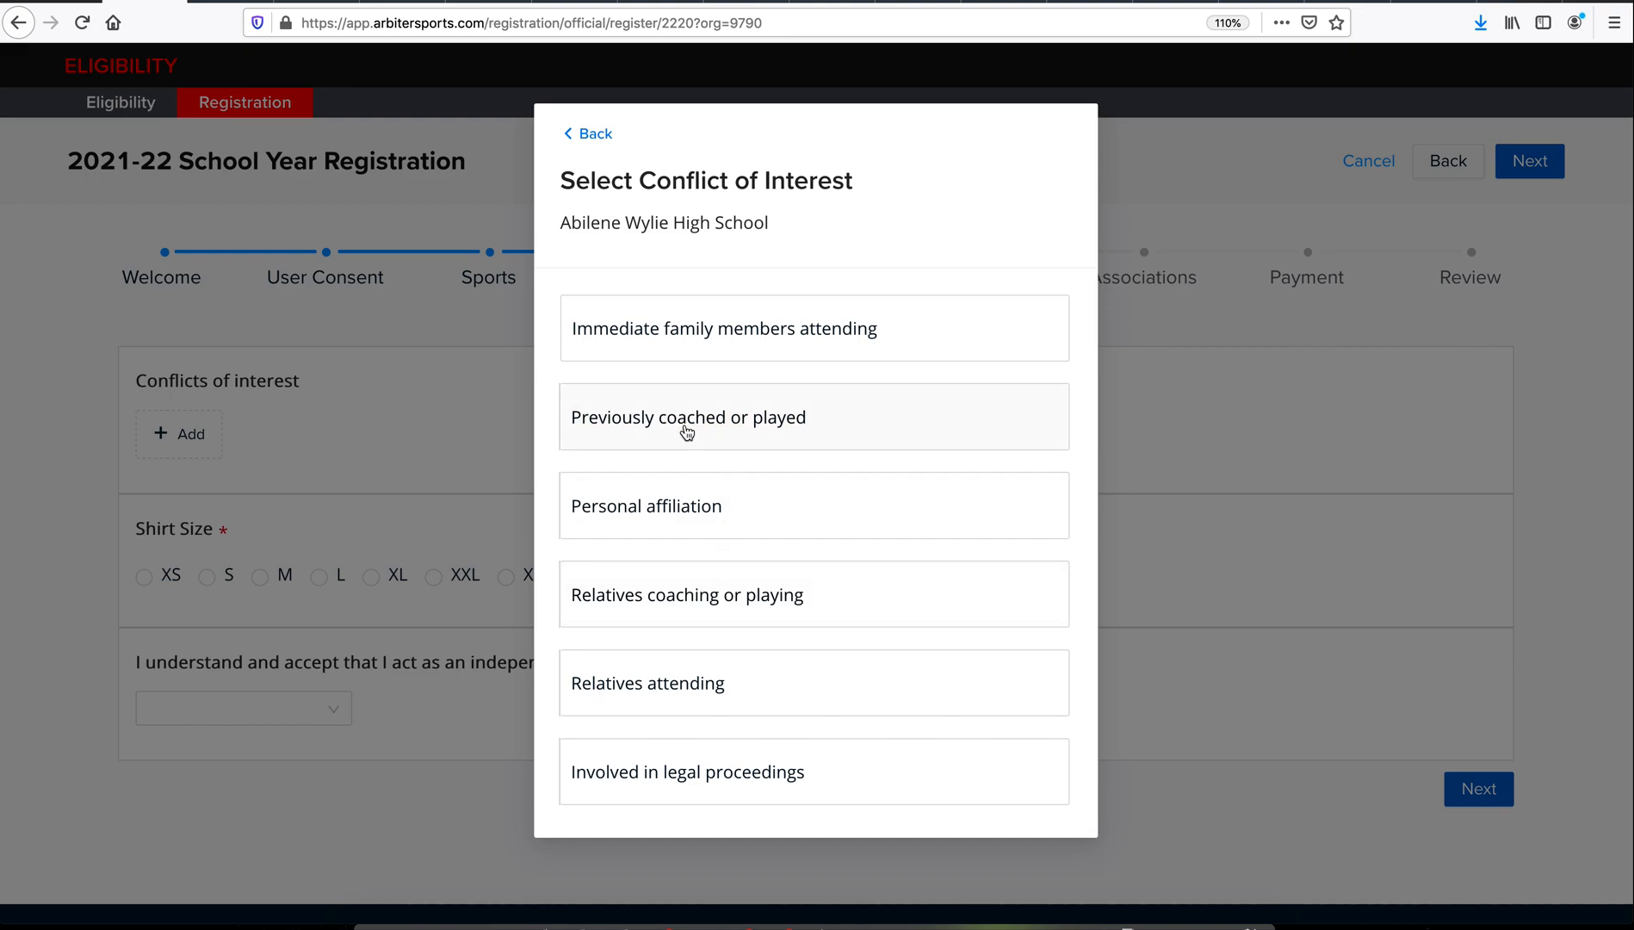
click(694, 503)
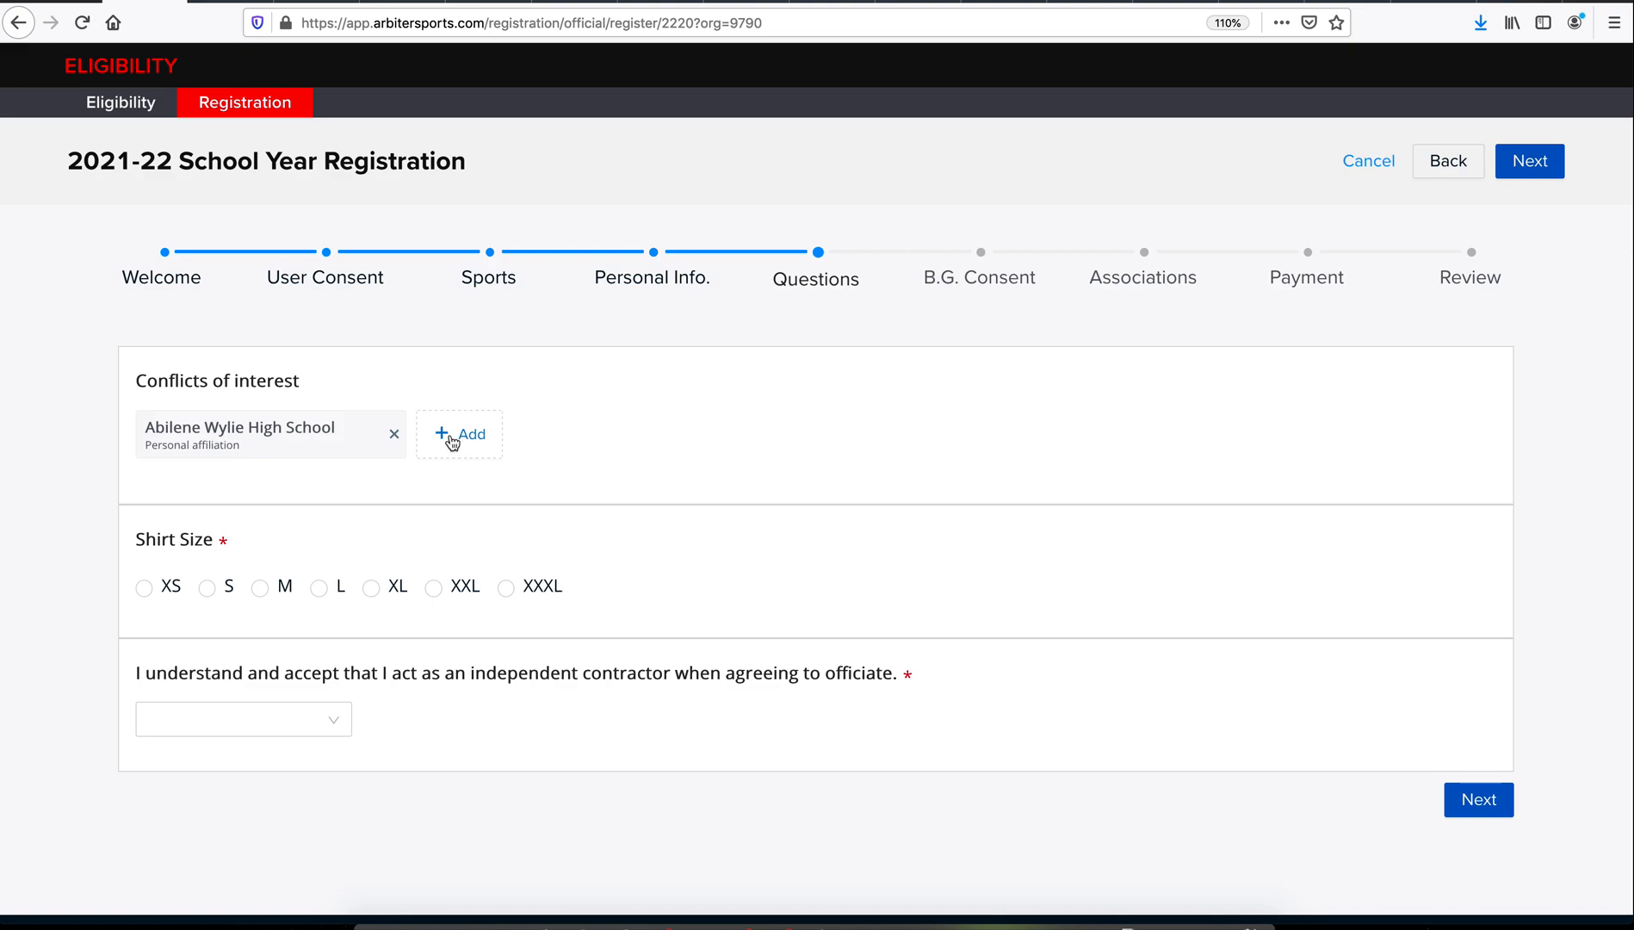
Step: Choose shirt size L, answer Yes to the independent-contractor statement, and continue
click(319, 588)
scroll(336, 568, down, 1)
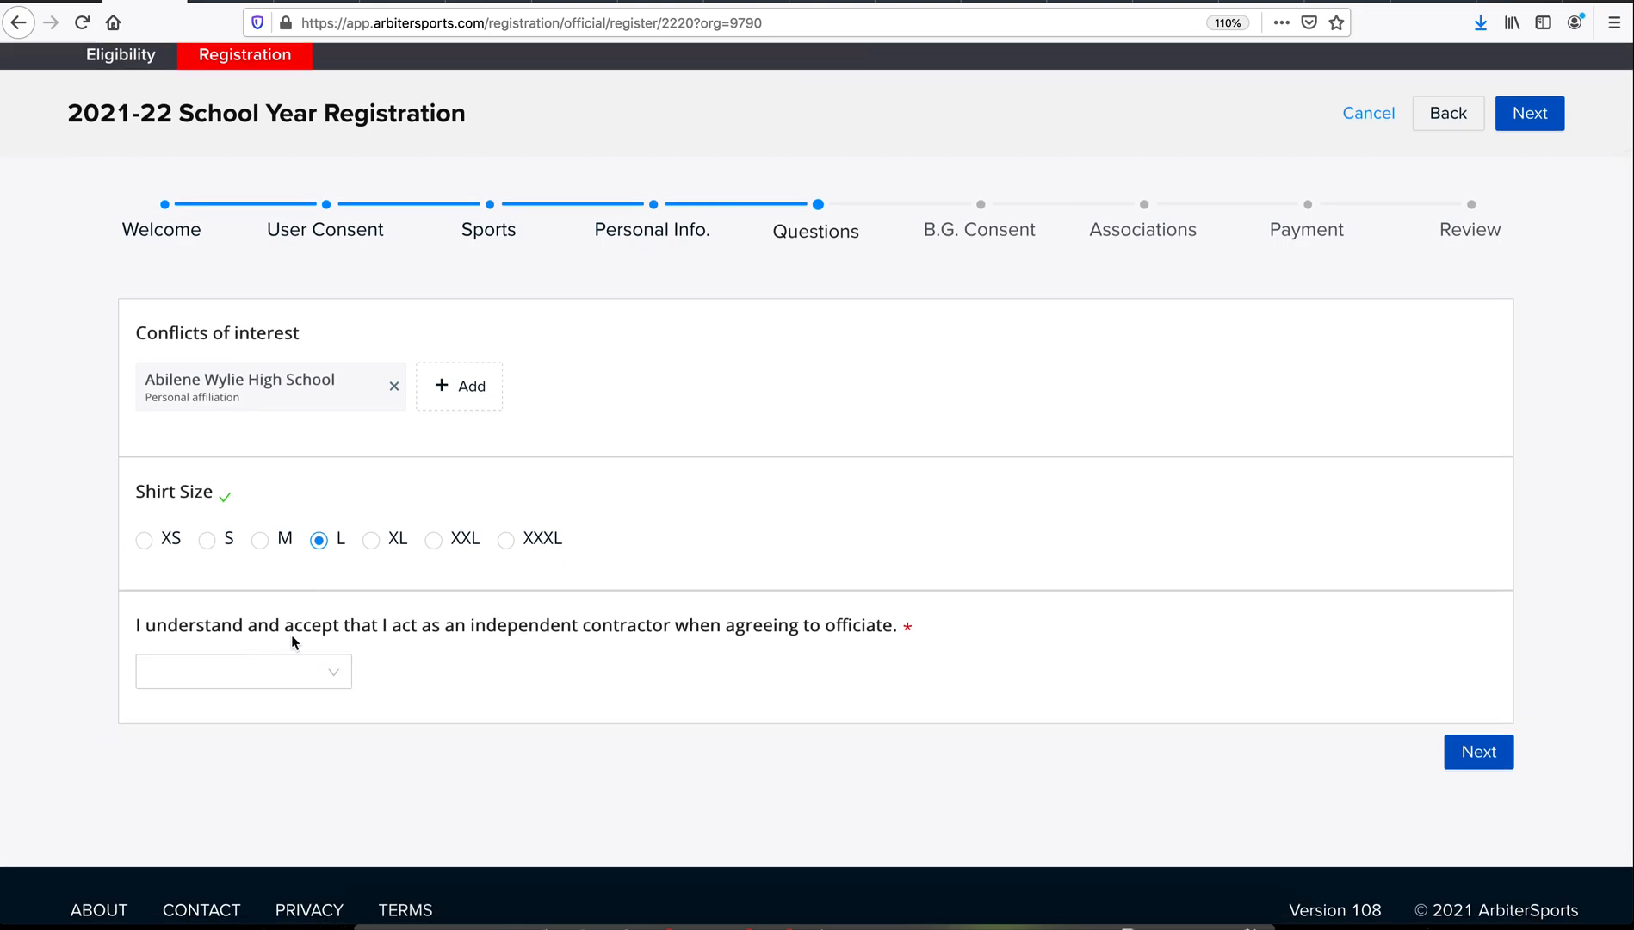
click(308, 682)
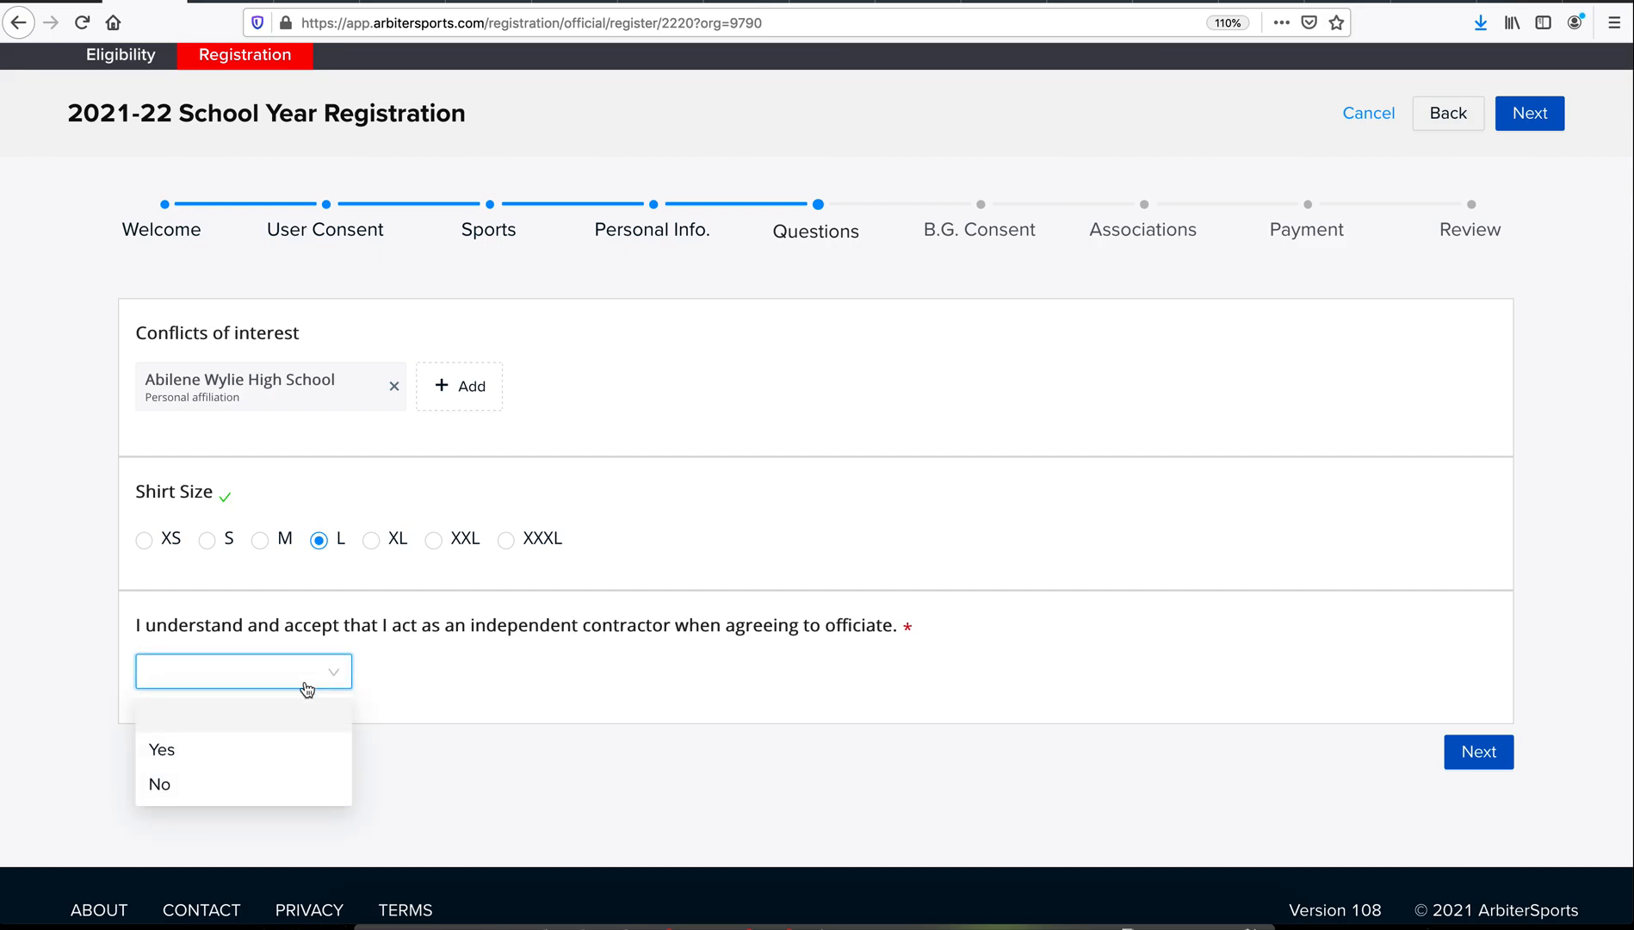
click(286, 752)
click(1483, 752)
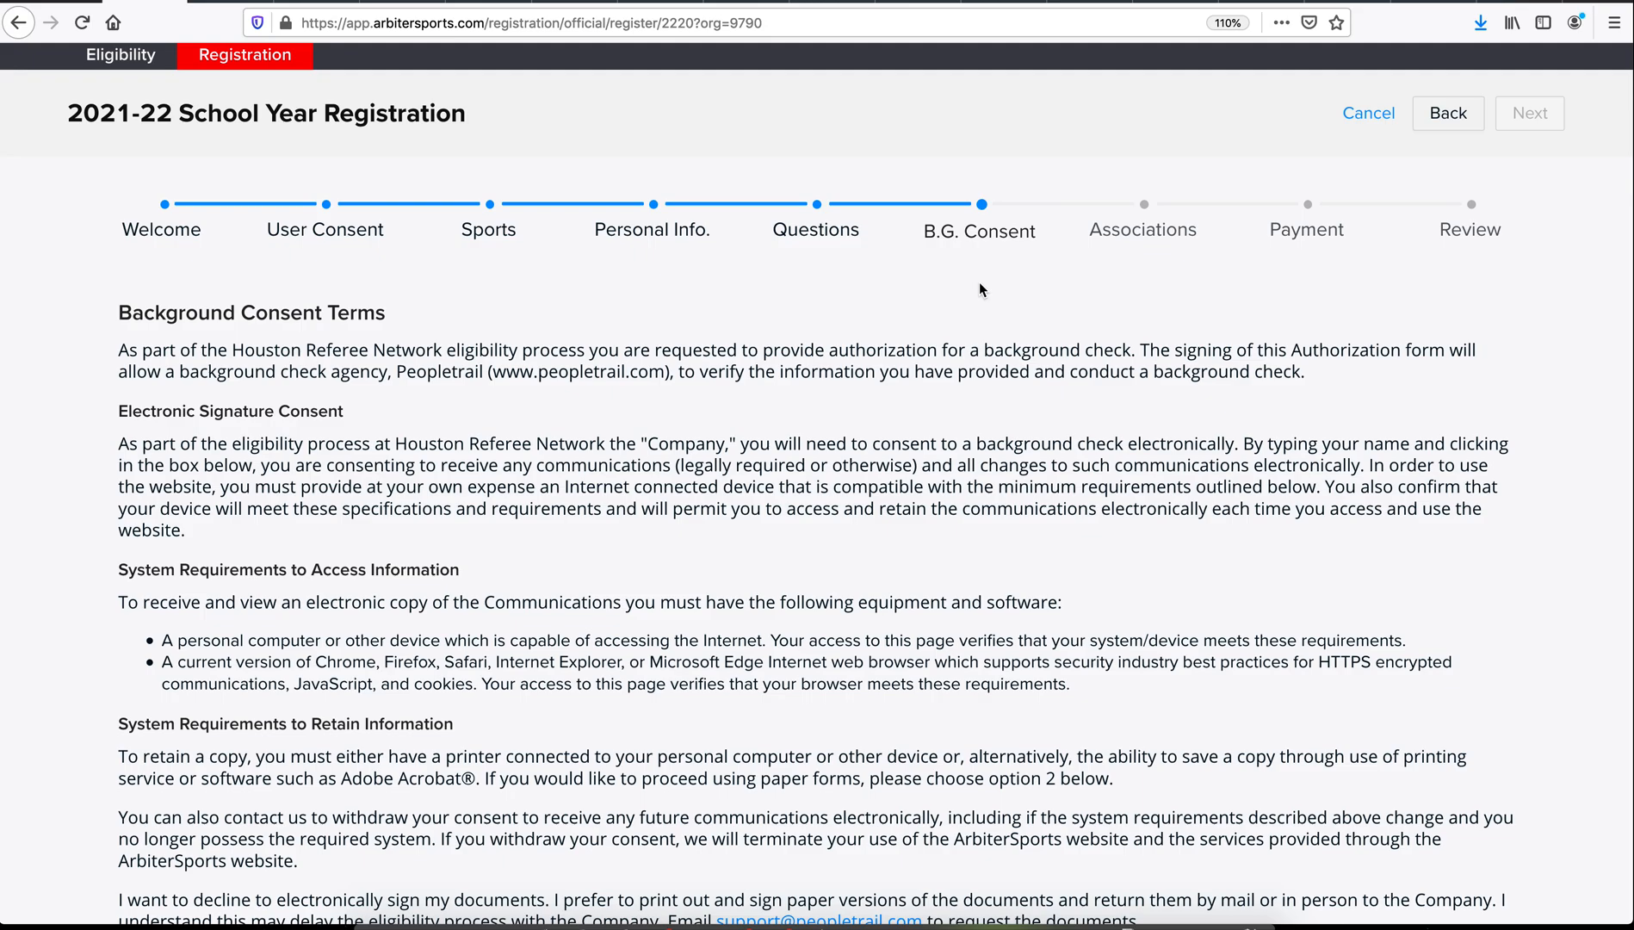
Step: Consent to electronic signing of the background check by entering the full name
scroll(861, 292, down, 5)
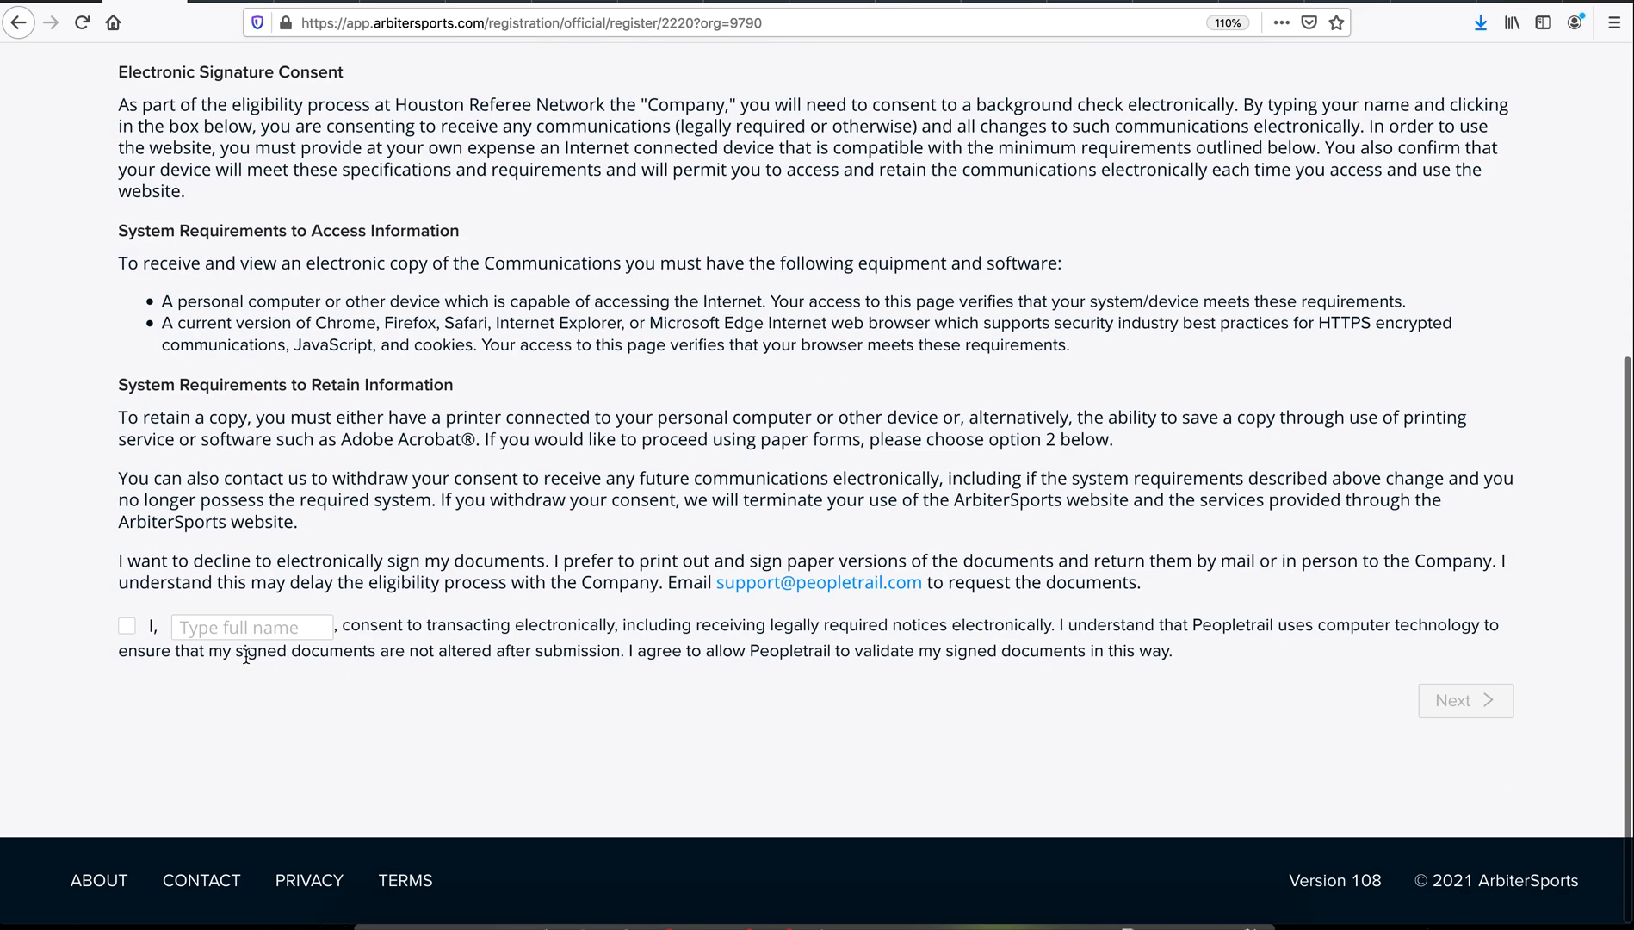
click(126, 632)
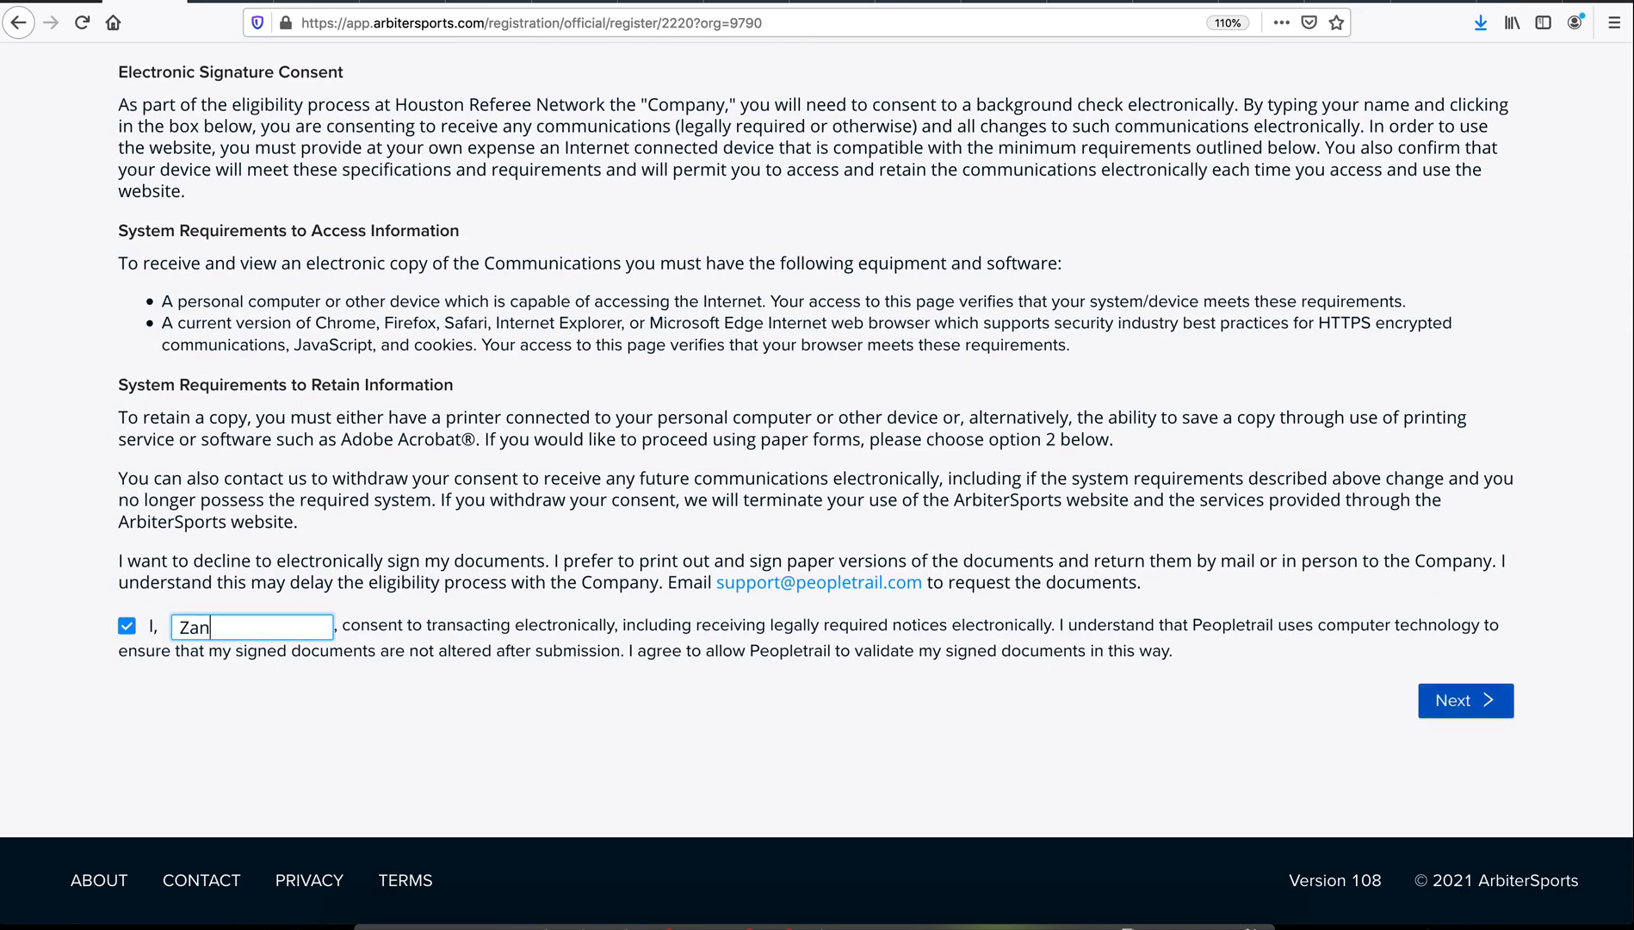
click(1454, 699)
Step: Acknowledge the background investigation disclosure, FCRA summary of rights, and state and city notices
click(128, 651)
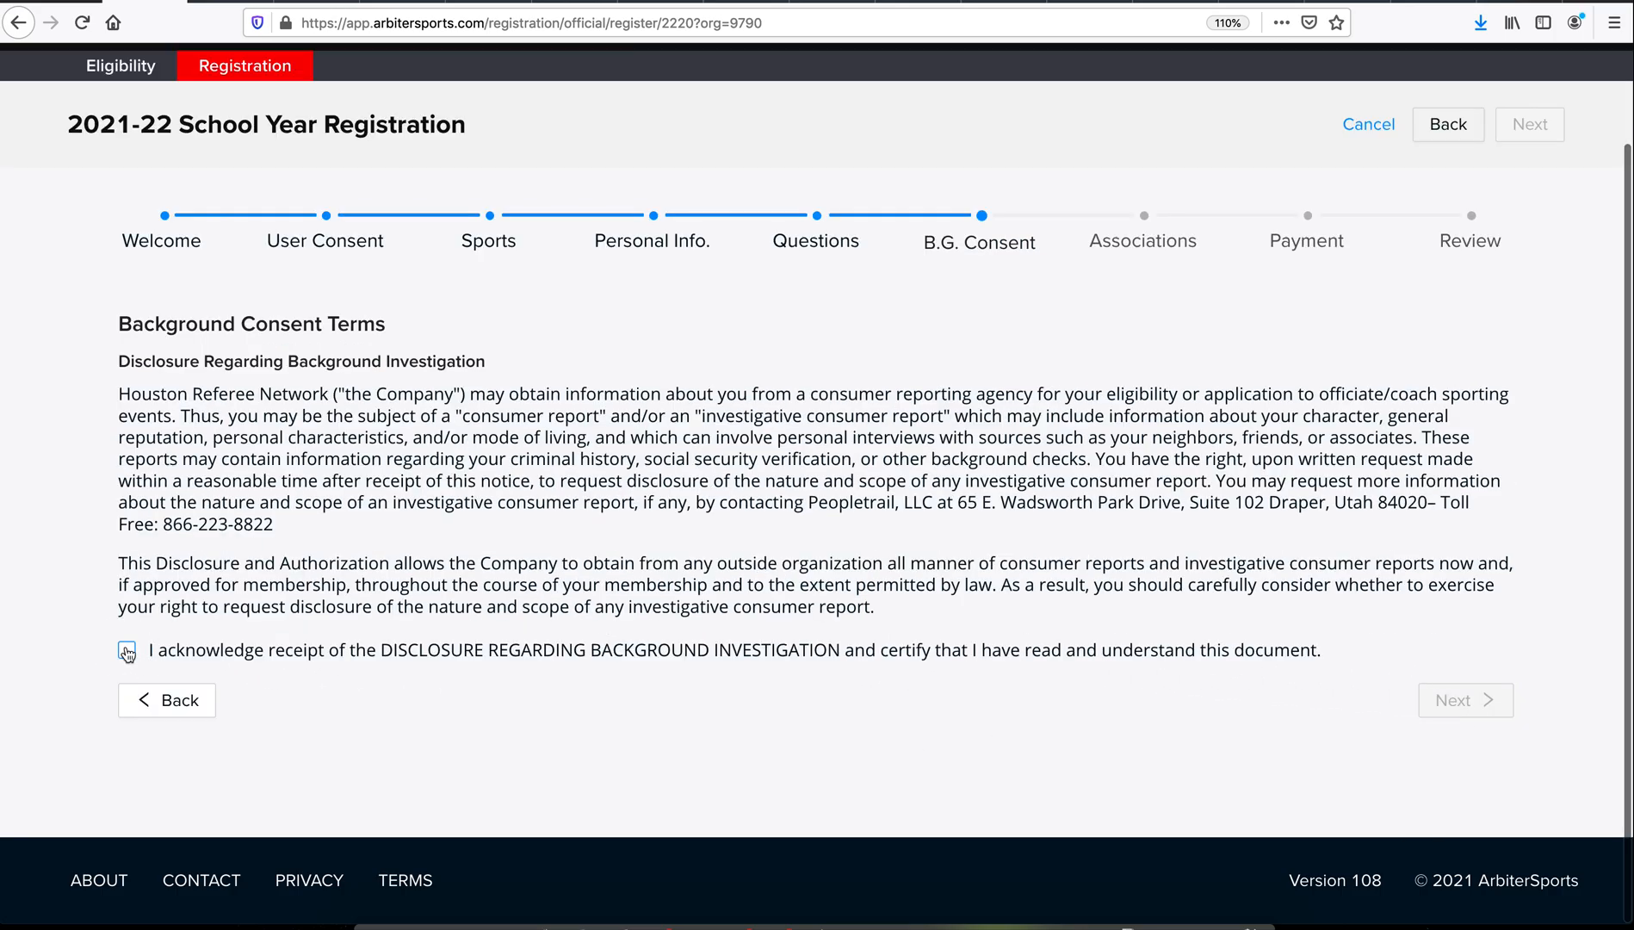
click(1502, 702)
scroll(166, 676, down, 15)
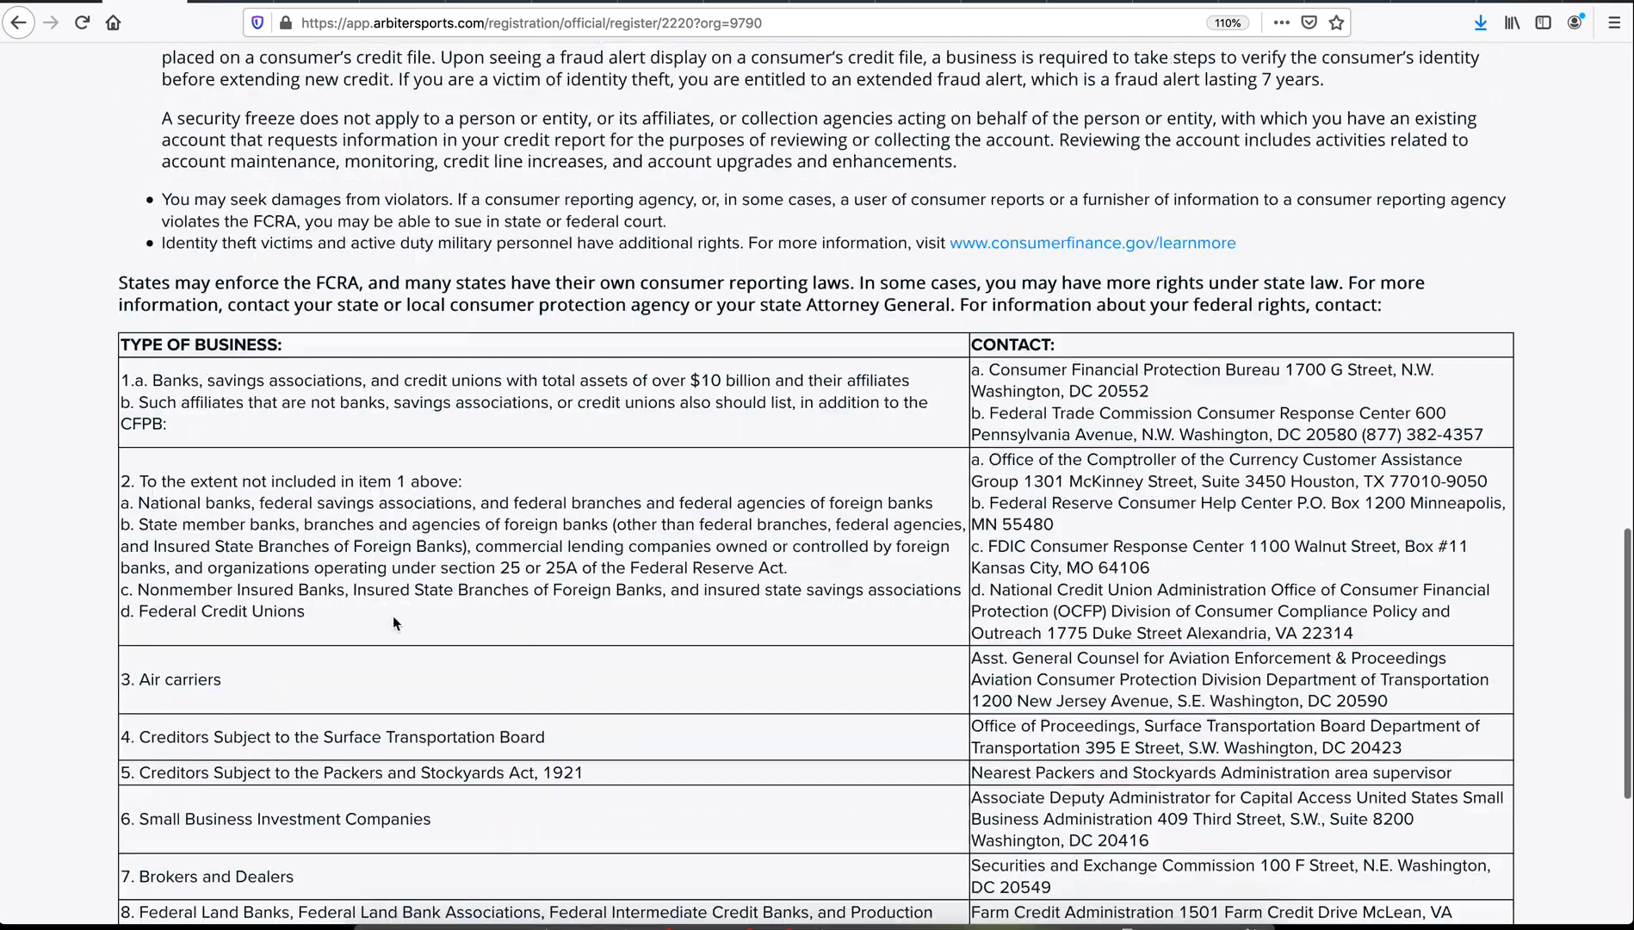
click(127, 650)
click(1483, 700)
click(127, 629)
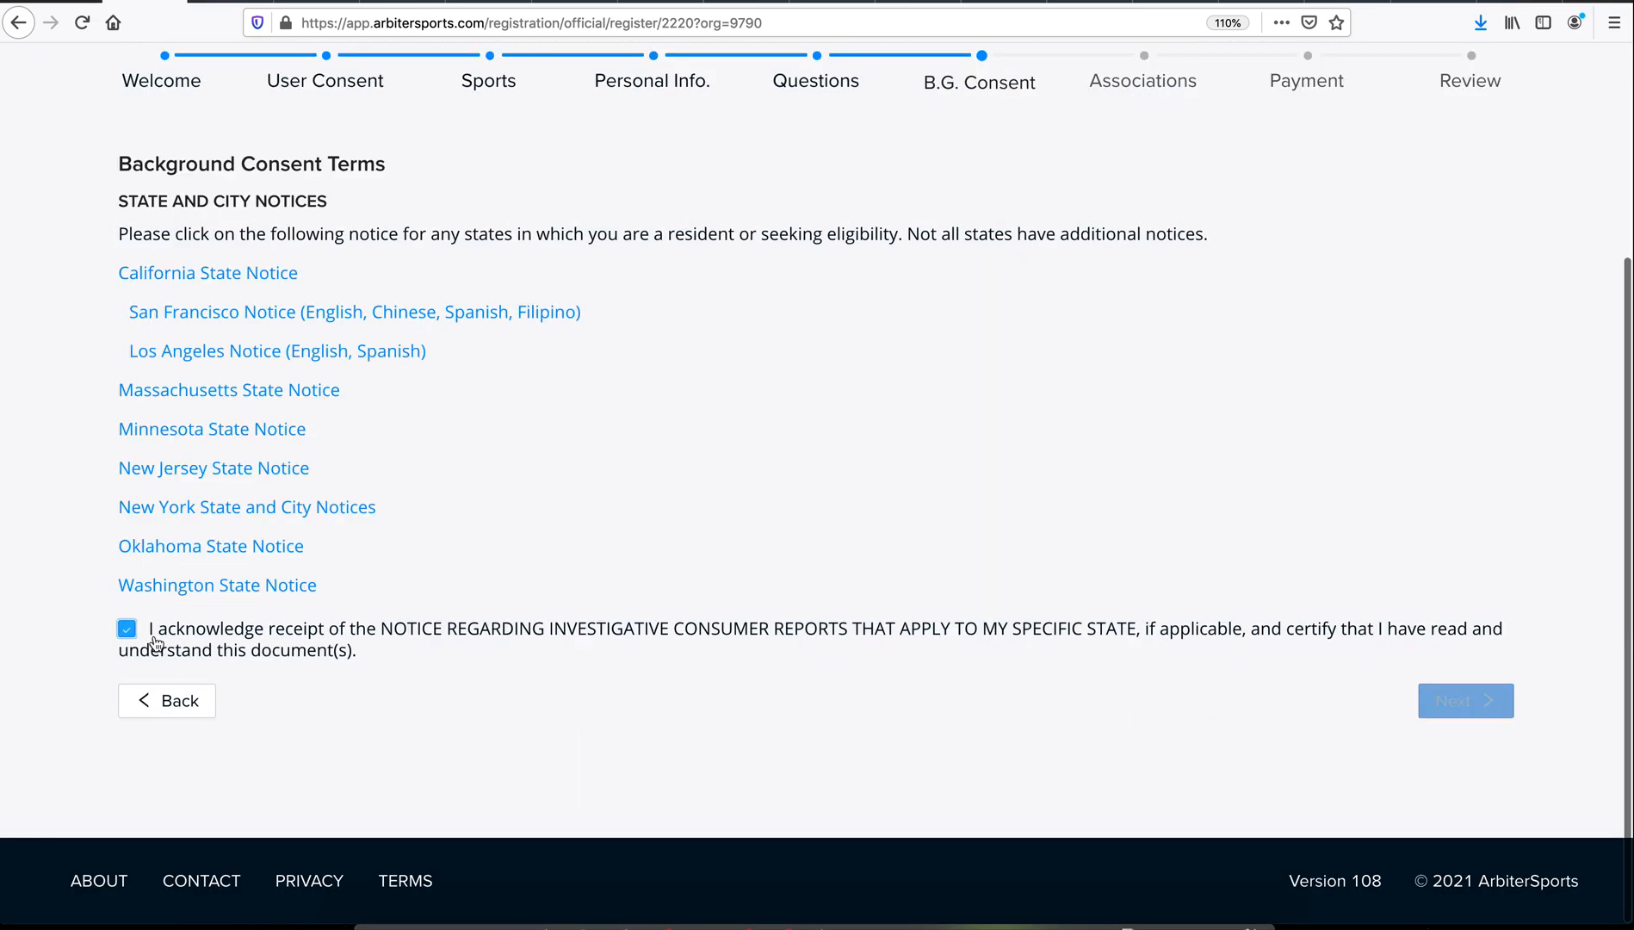
click(1448, 697)
Step: Agree to the background check authorization, enter the full name, and complete consent
click(126, 579)
click(196, 641)
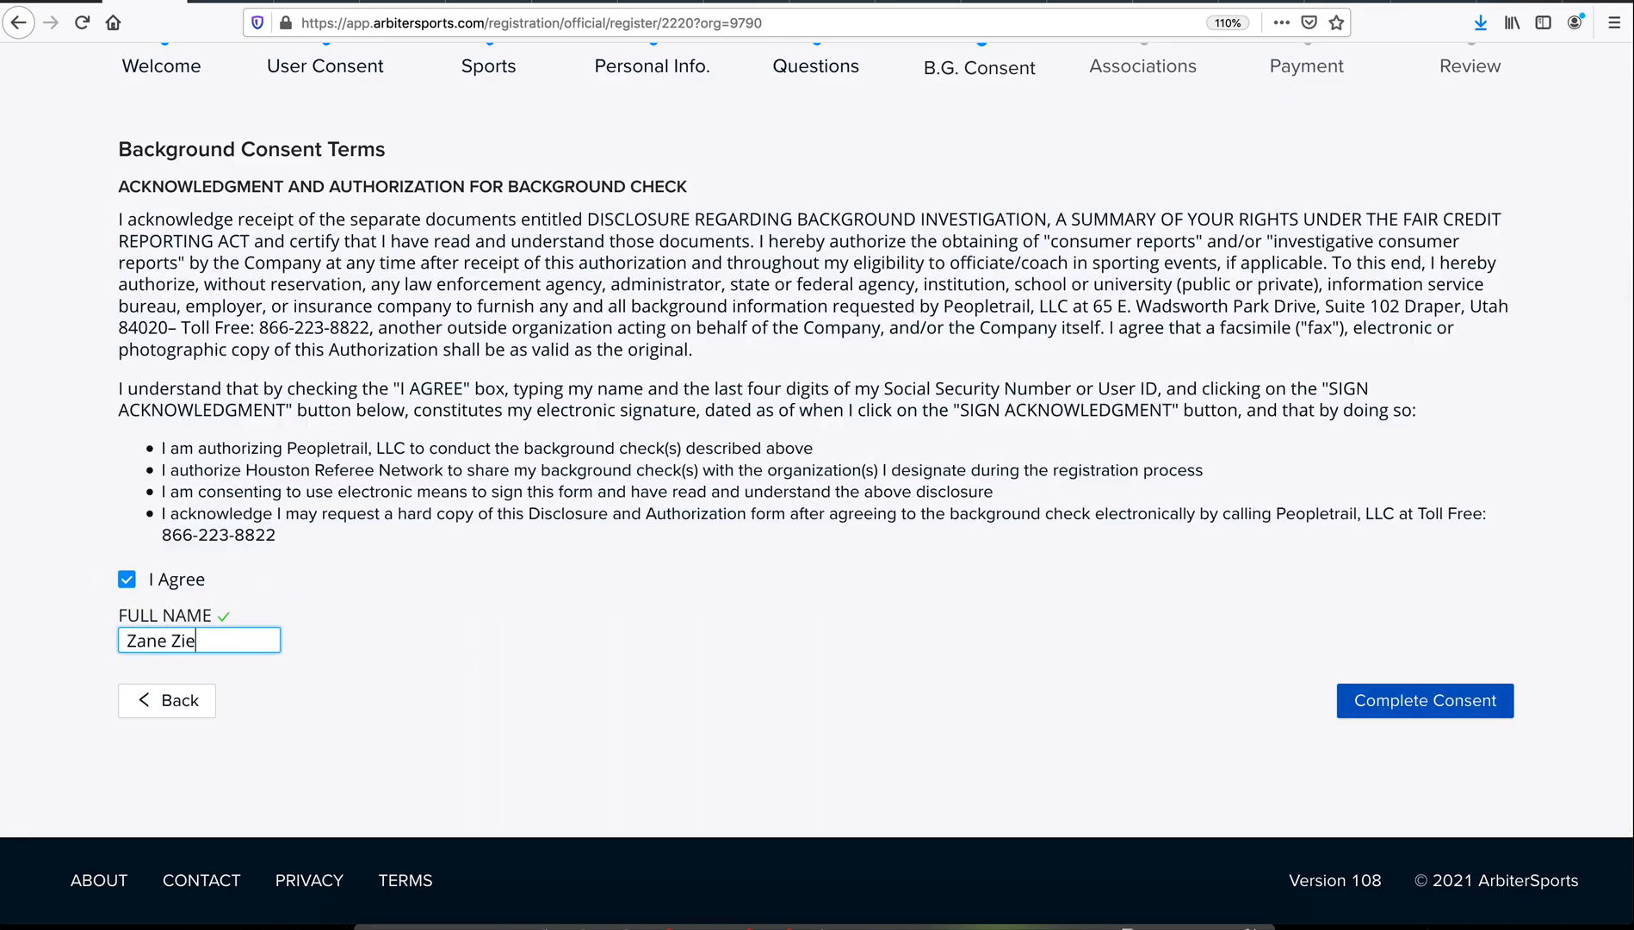
click(1378, 700)
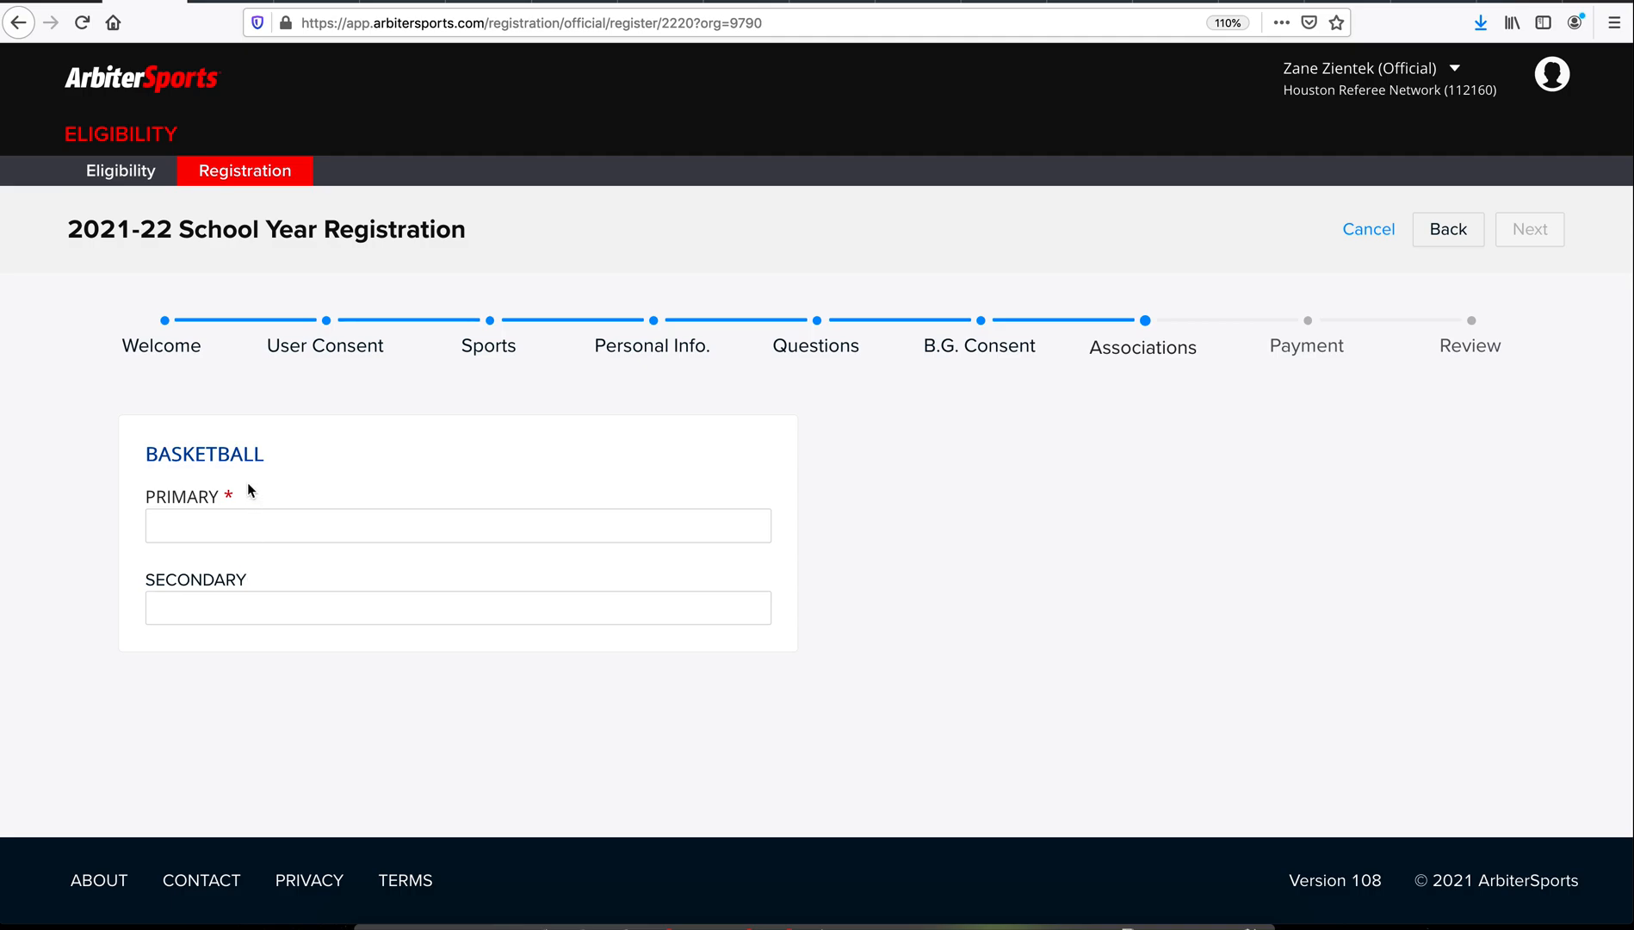
Step: Choose 105464 Austin Basketball (THSBOA) as the primary association
click(272, 519)
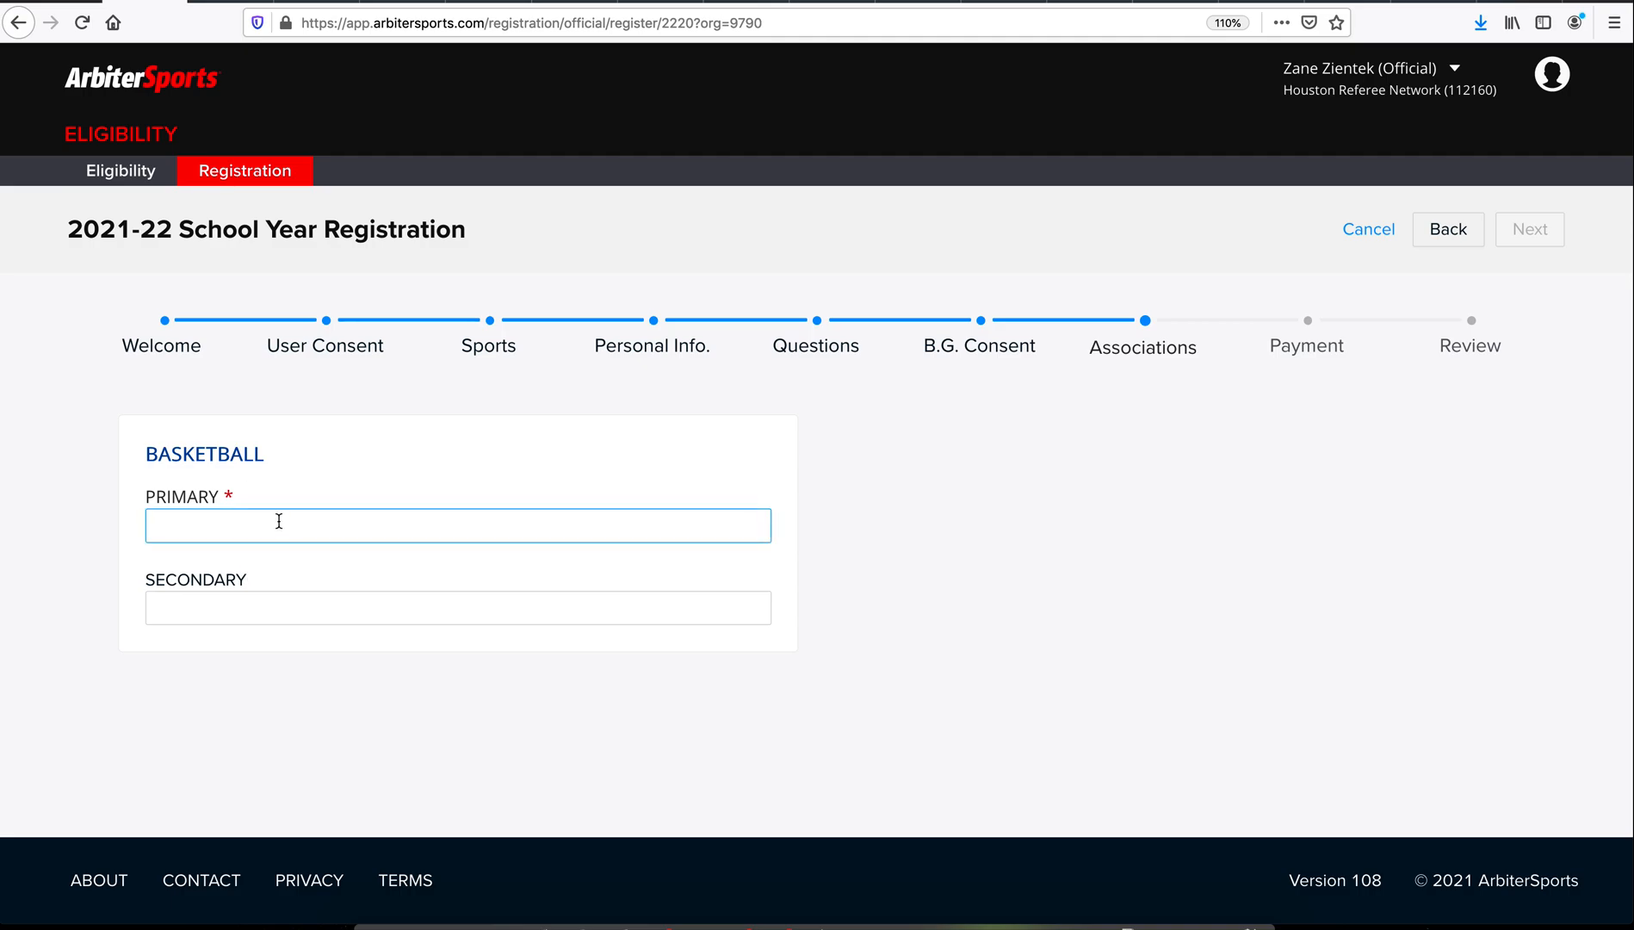
click(280, 528)
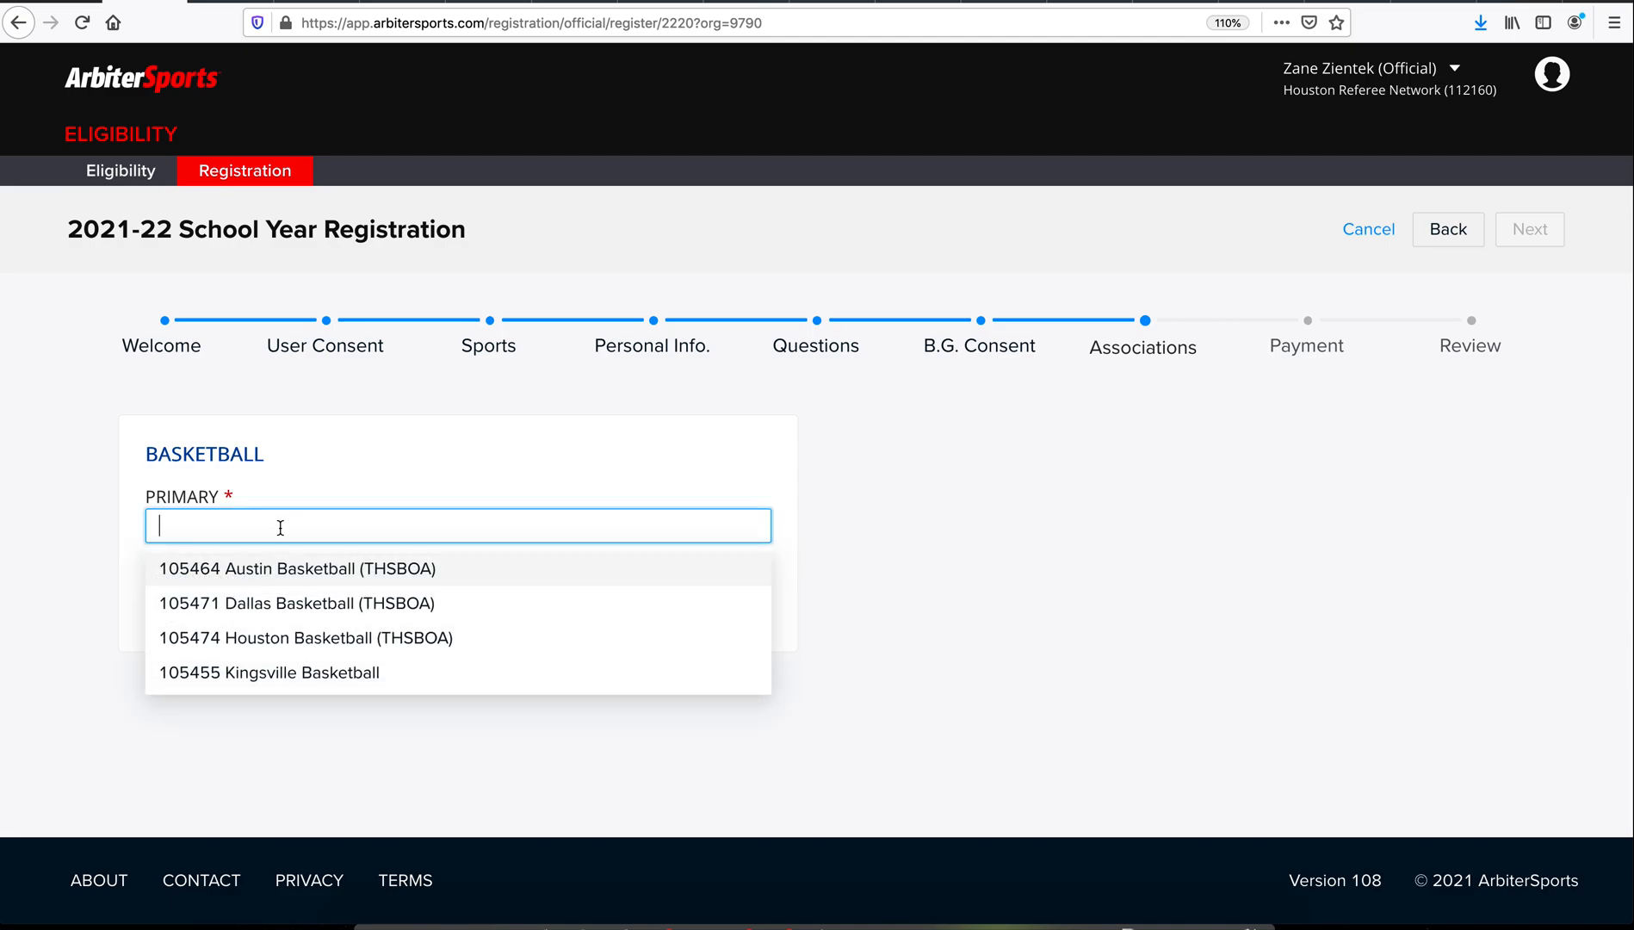
click(342, 579)
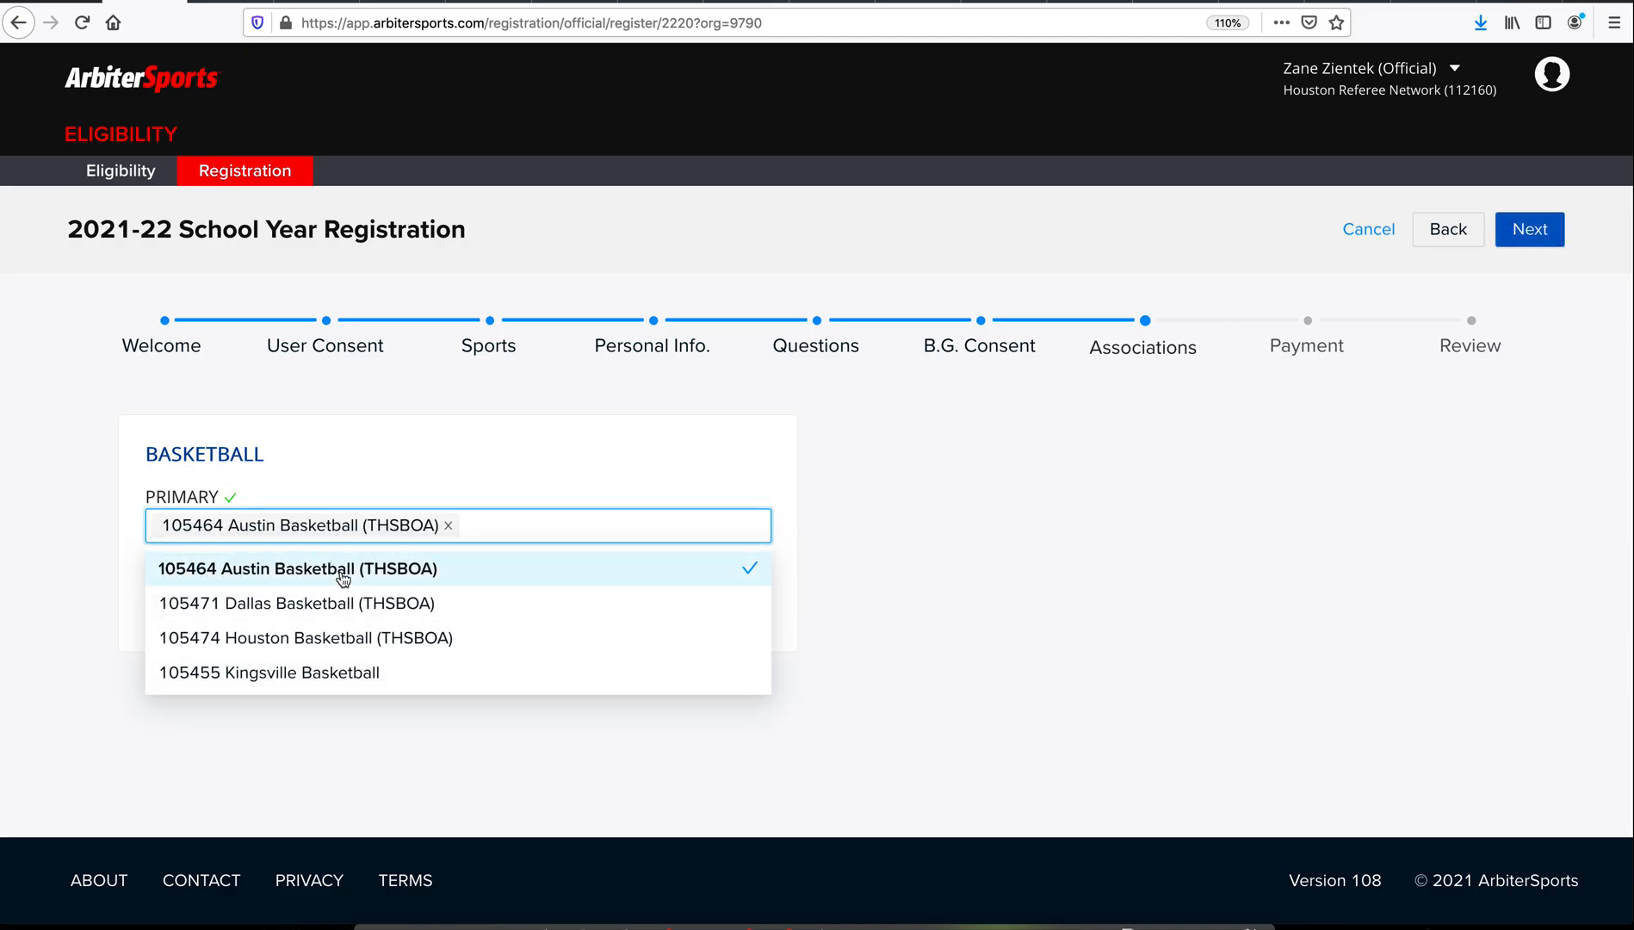
click(430, 454)
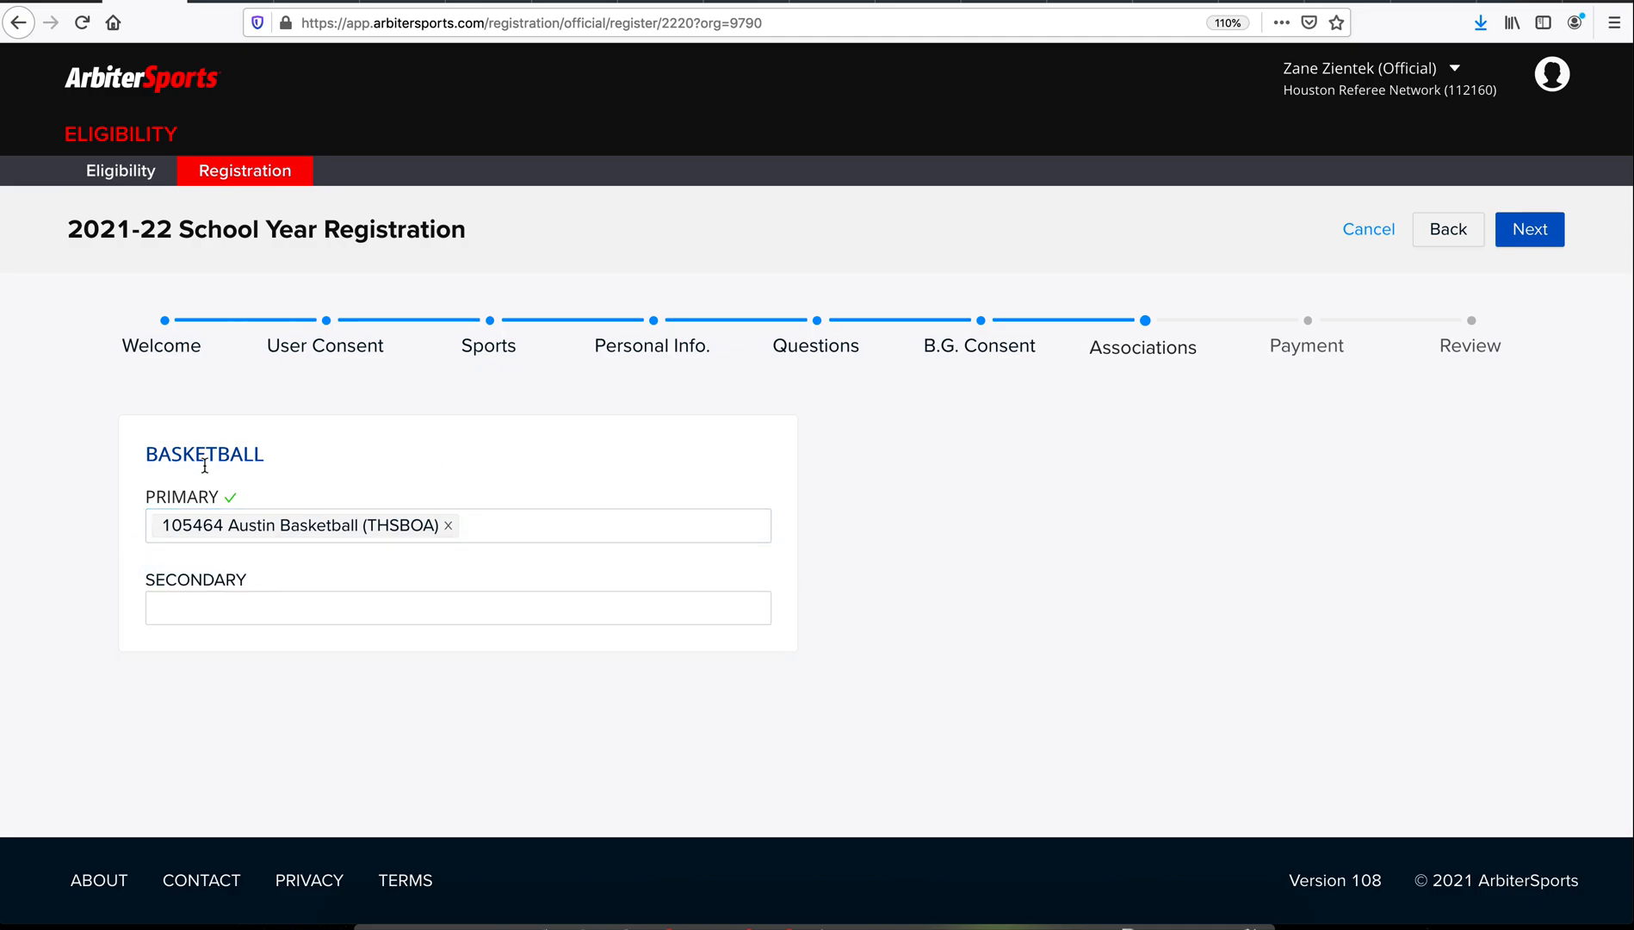
Step: Choose 105471 Dallas Basketball (THSBOA) as secondary association and continue to Payment
click(274, 606)
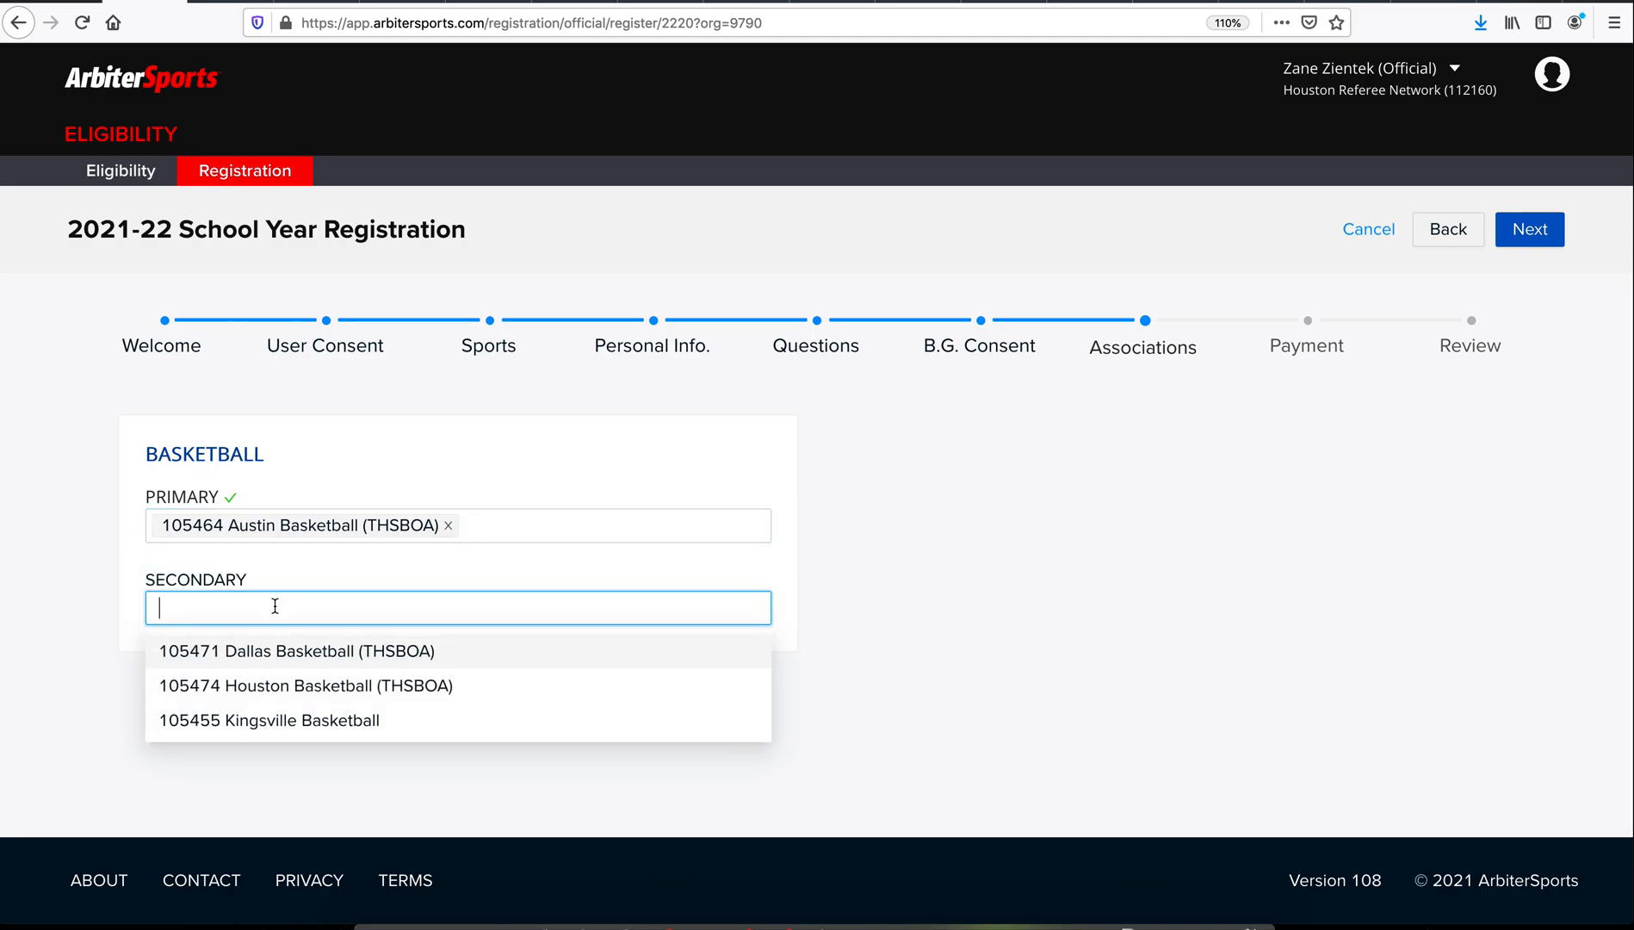
click(322, 660)
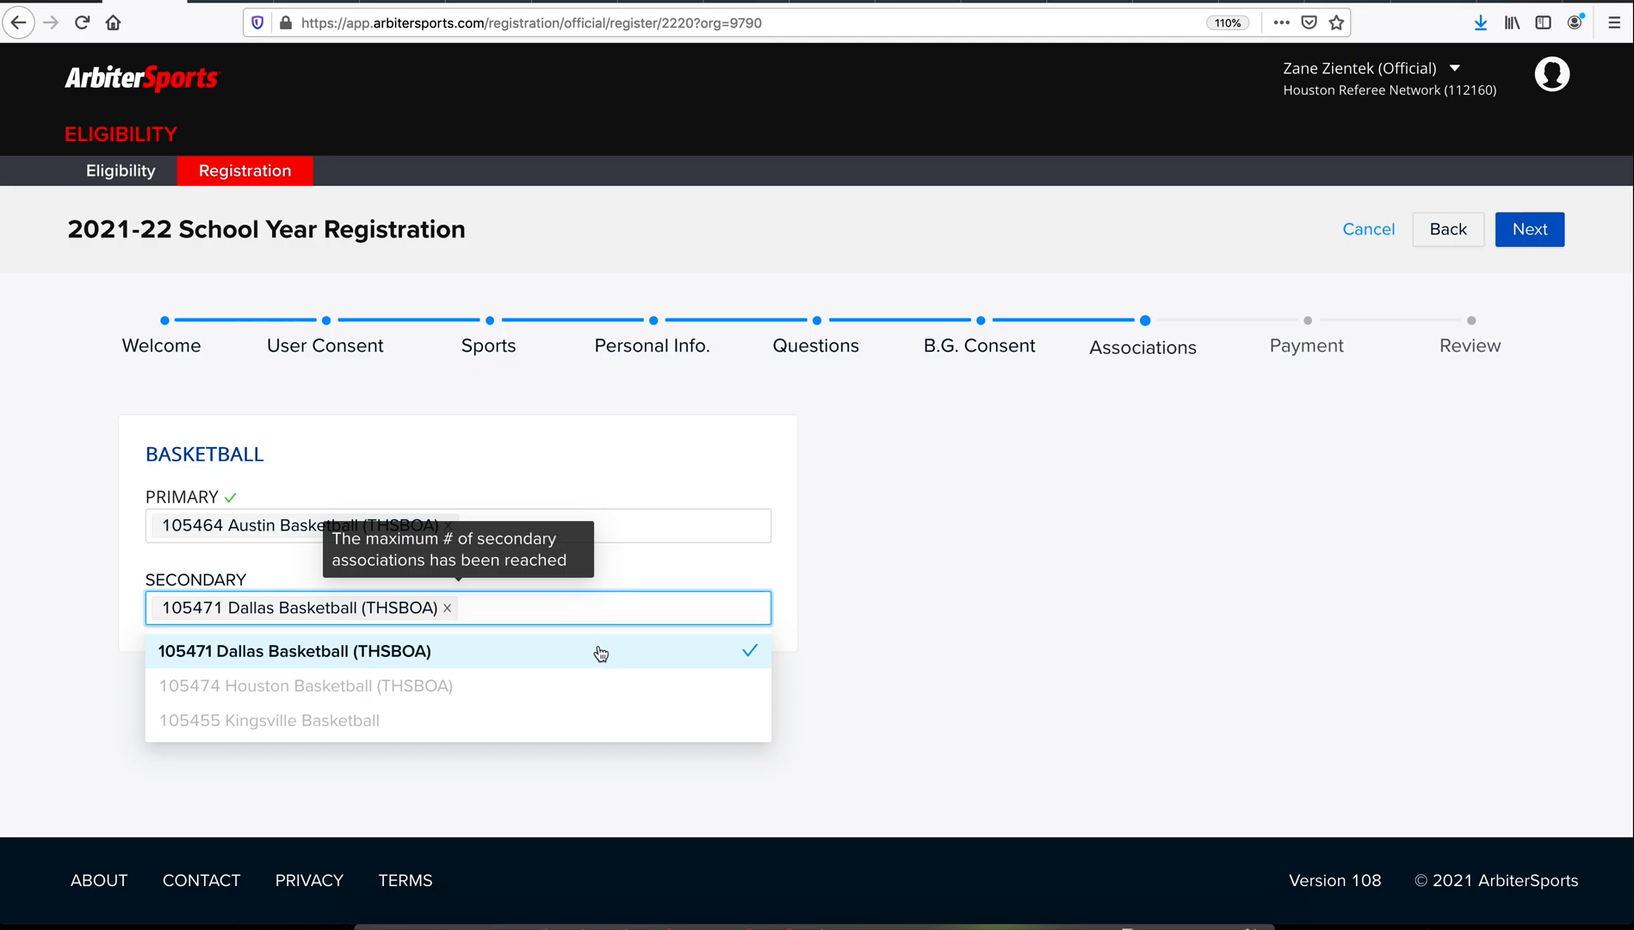
click(1000, 543)
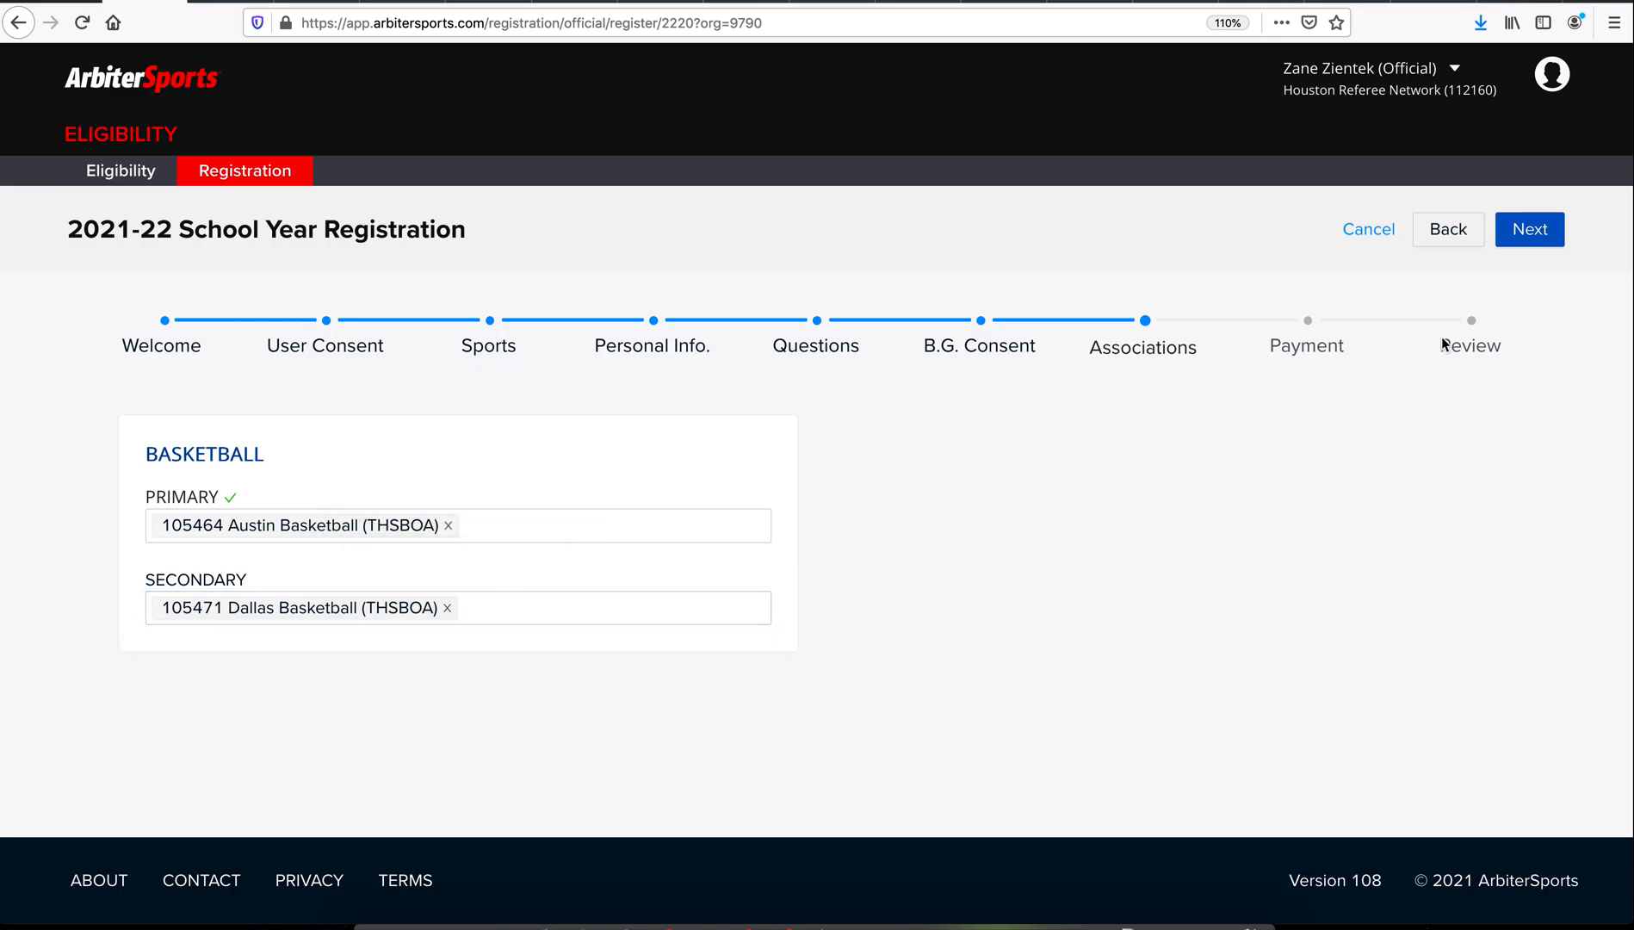
click(1536, 234)
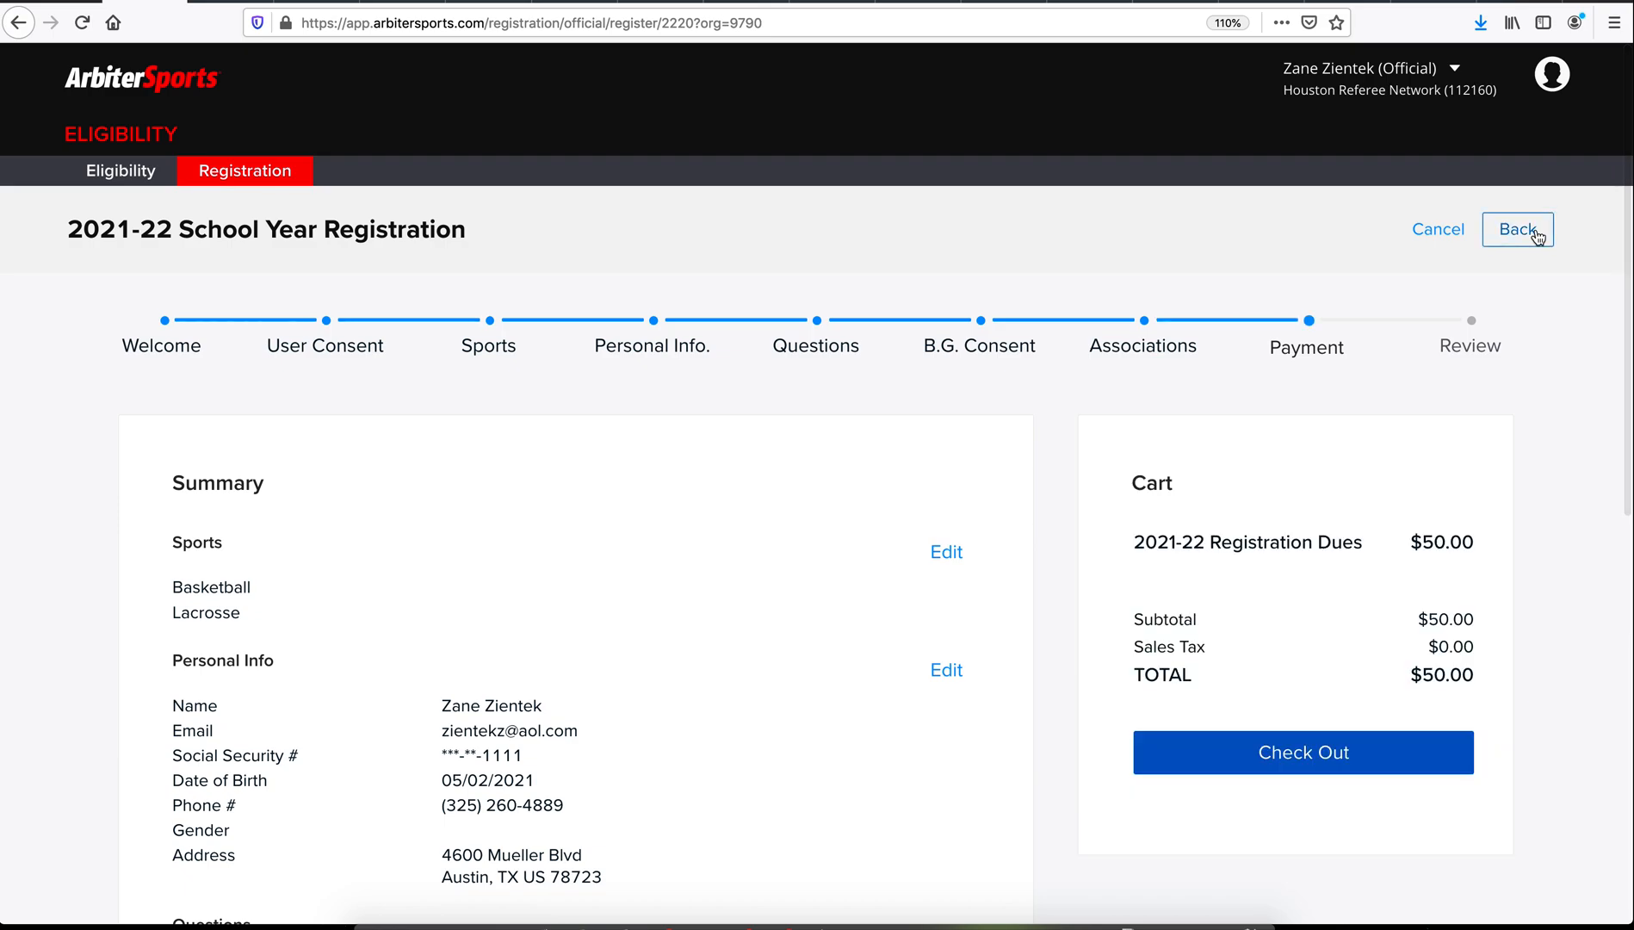
scroll(1043, 463, down, 1)
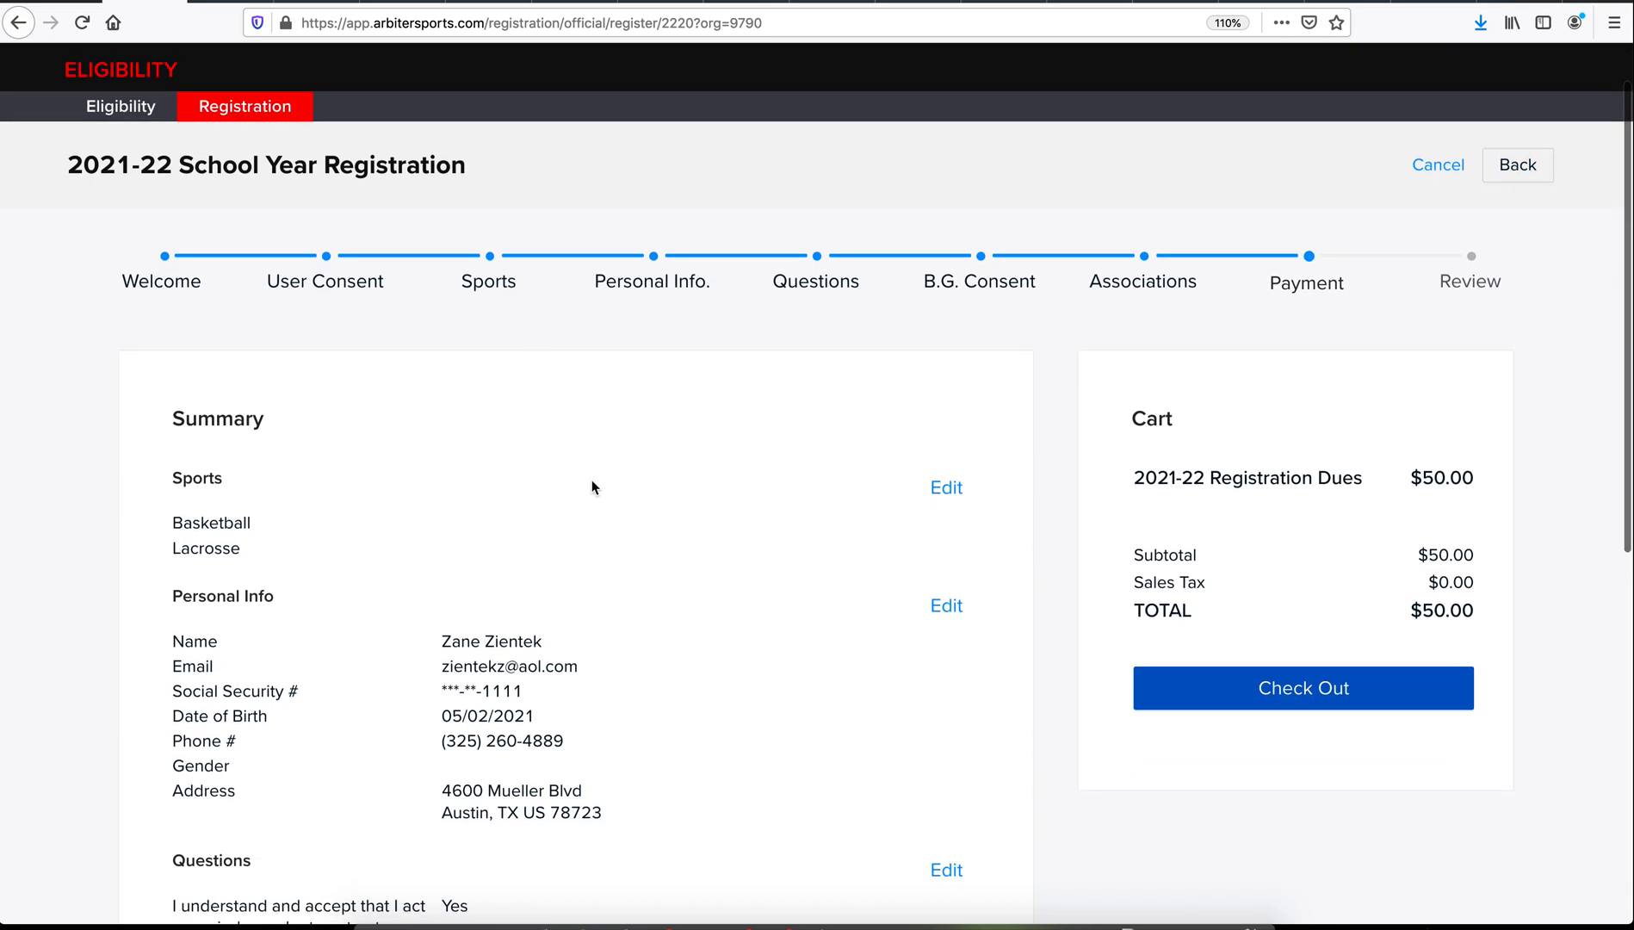
scroll(1071, 426, down, 1)
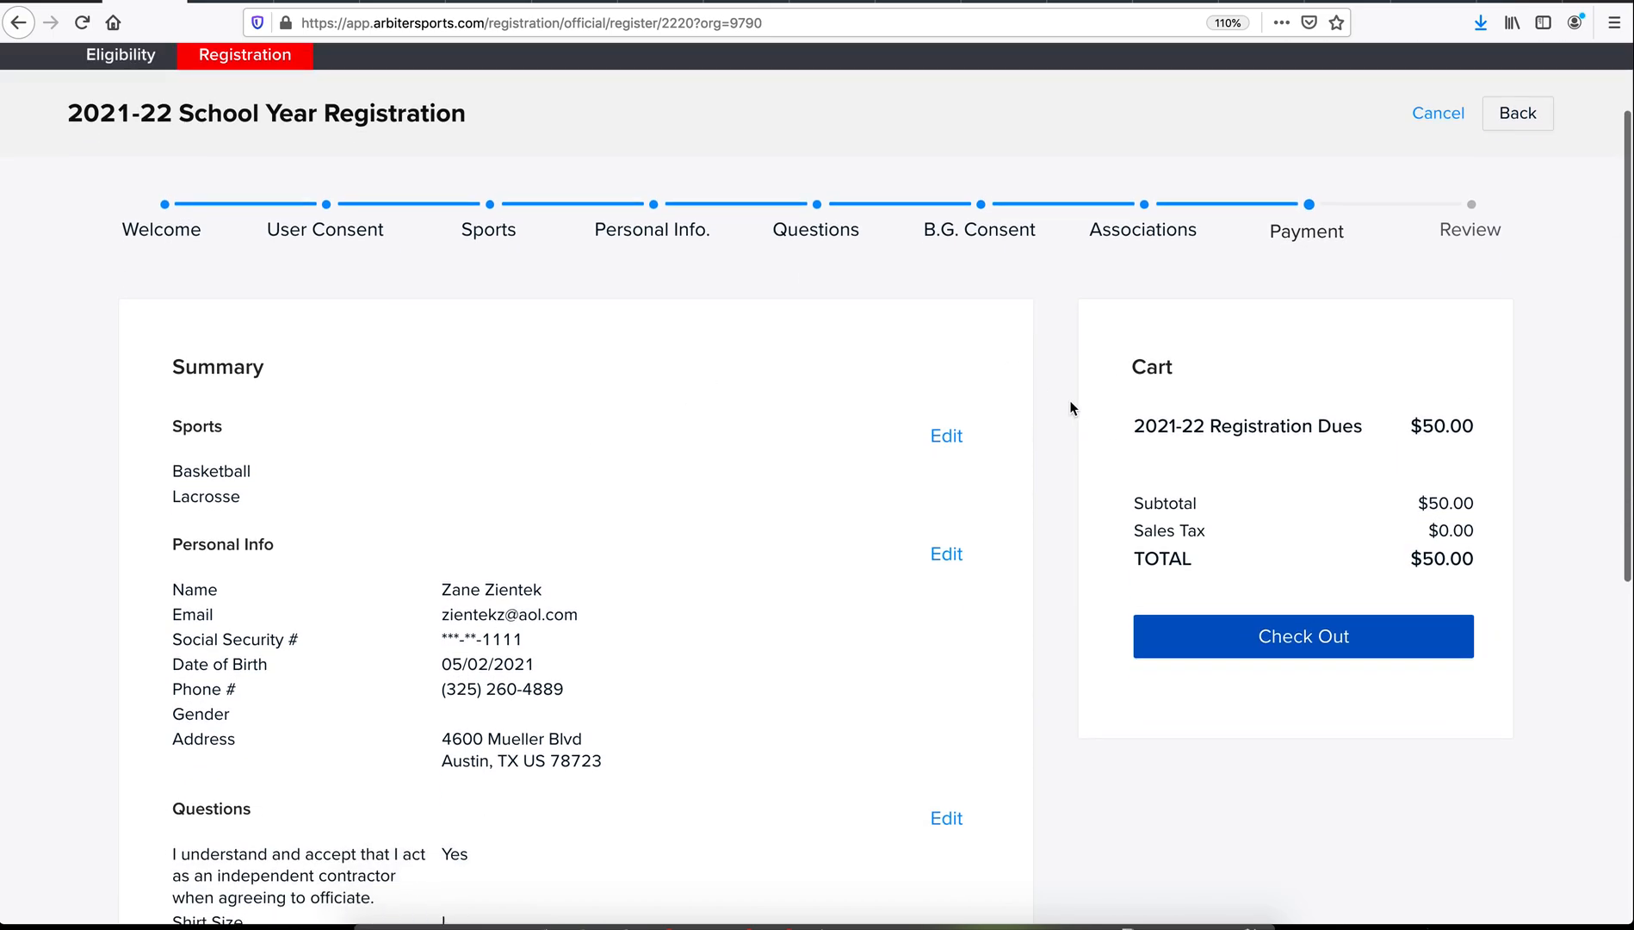
scroll(728, 396, down, 1)
scroll(731, 361, down, 2)
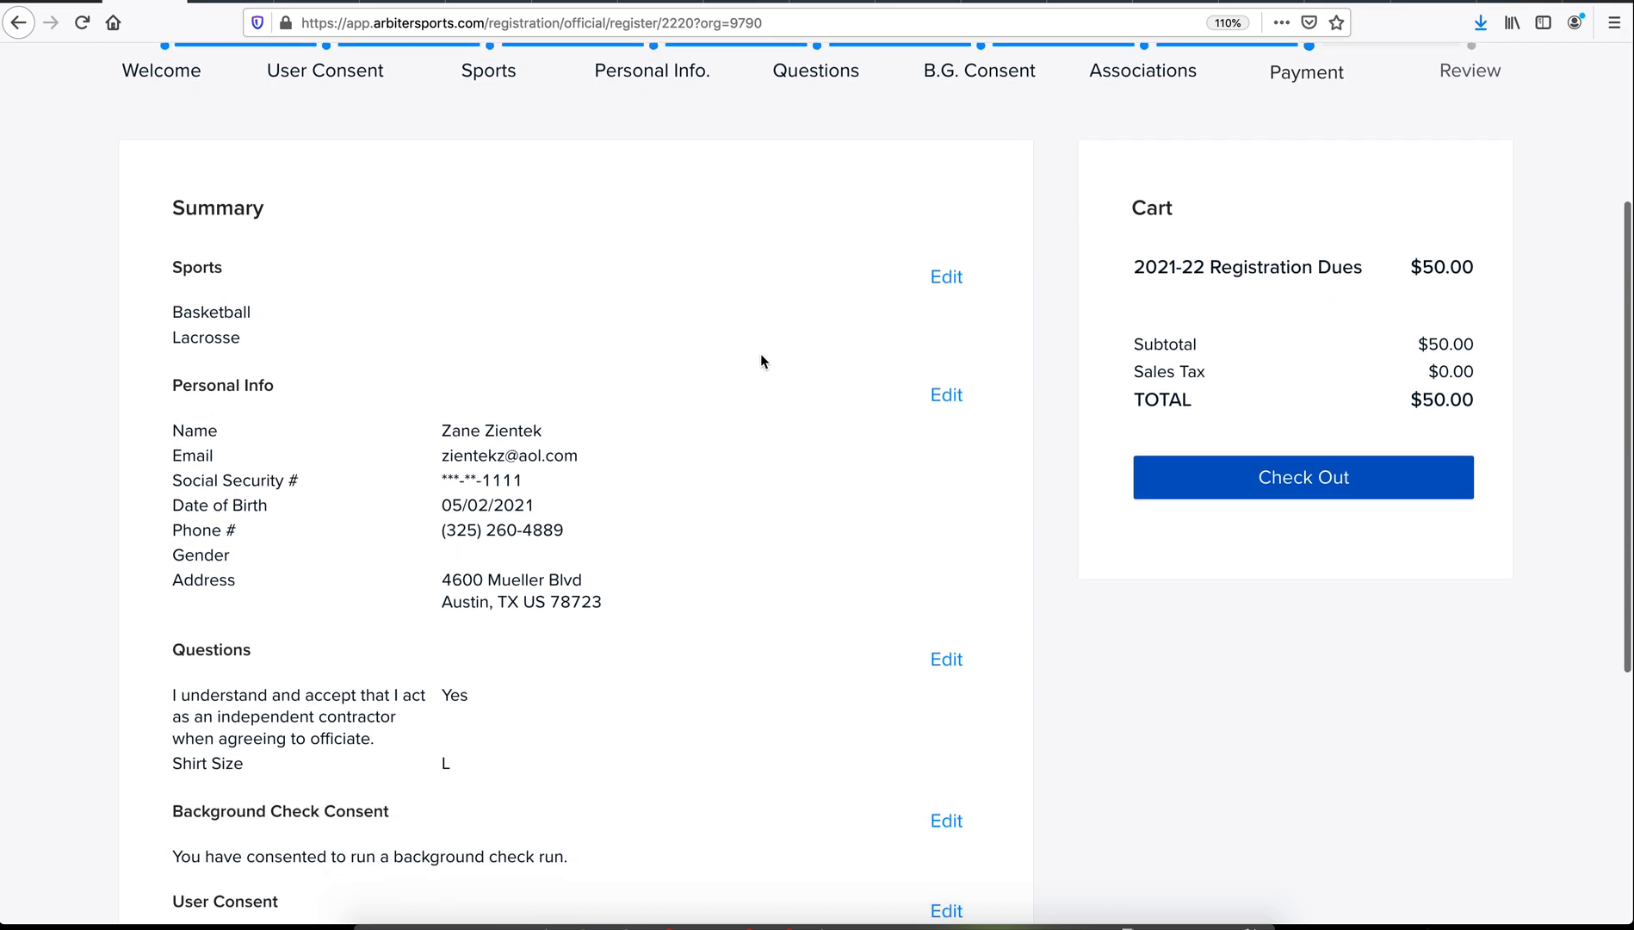
scroll(761, 361, down, 8)
scroll(761, 361, up, 9)
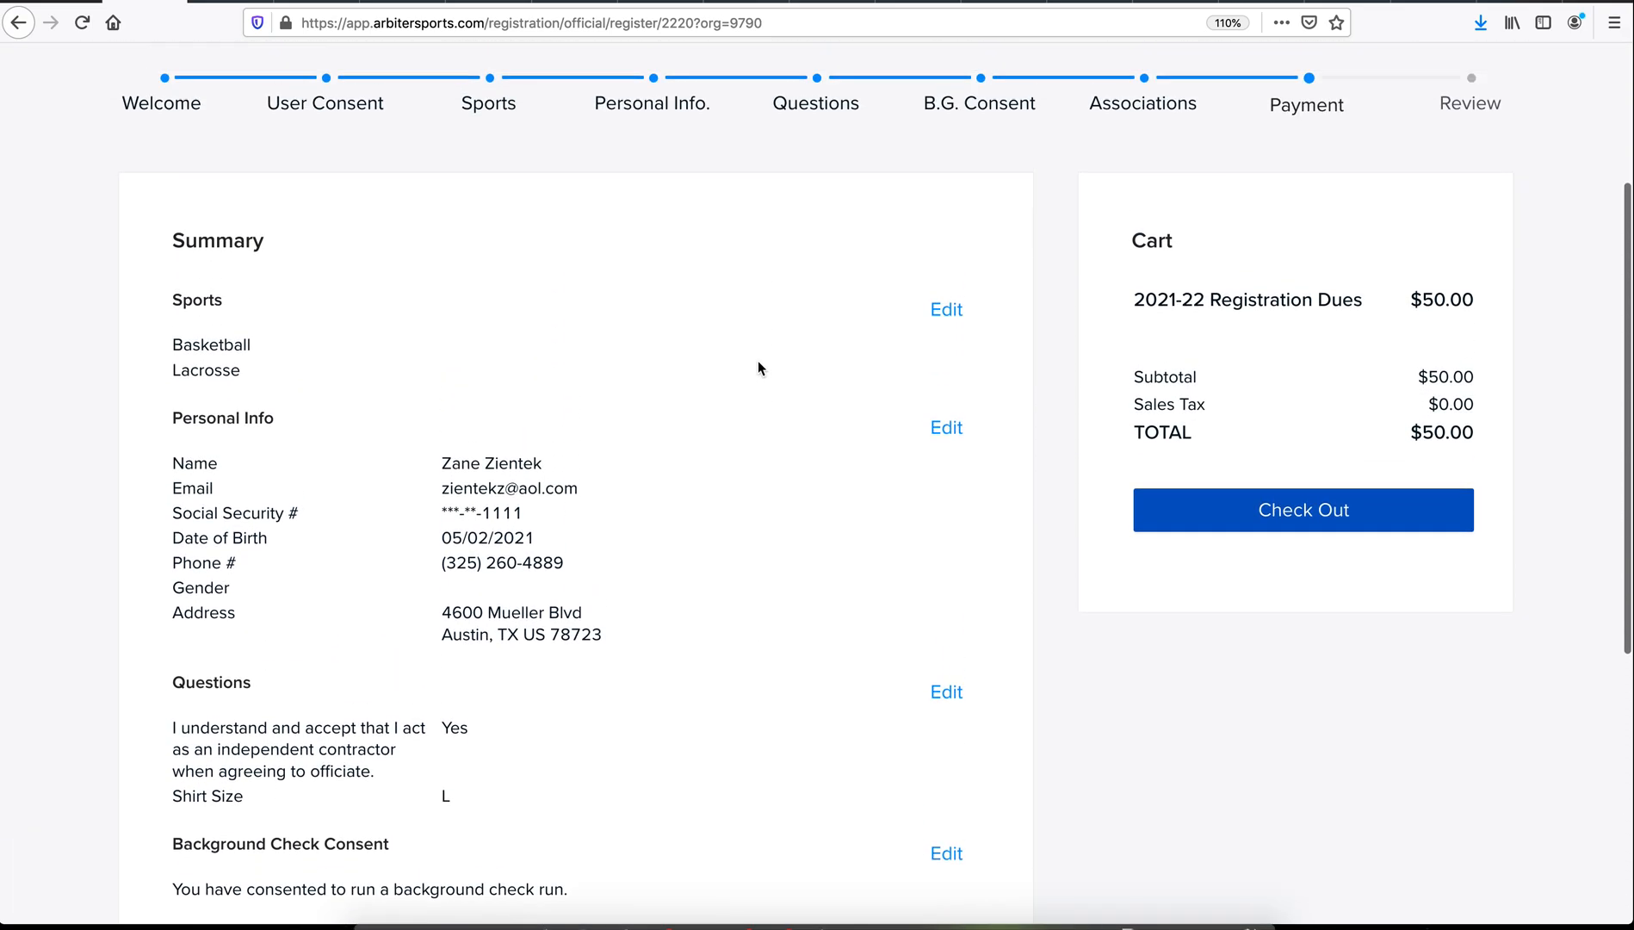
scroll(757, 361, up, 5)
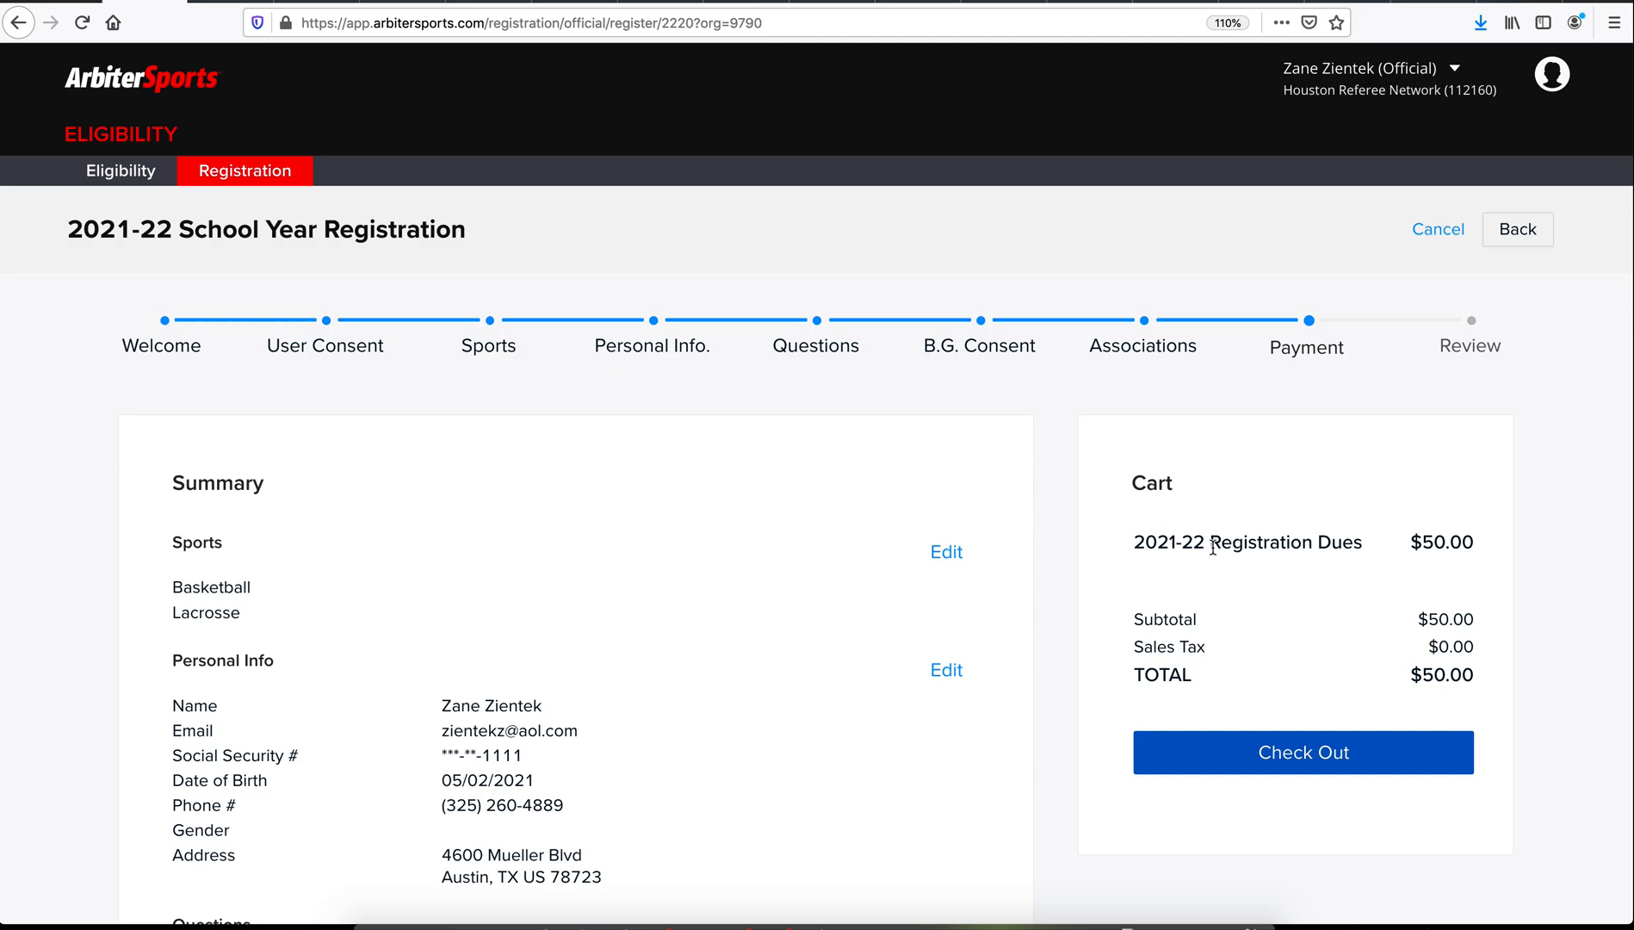
drag(1133, 542, 1483, 547)
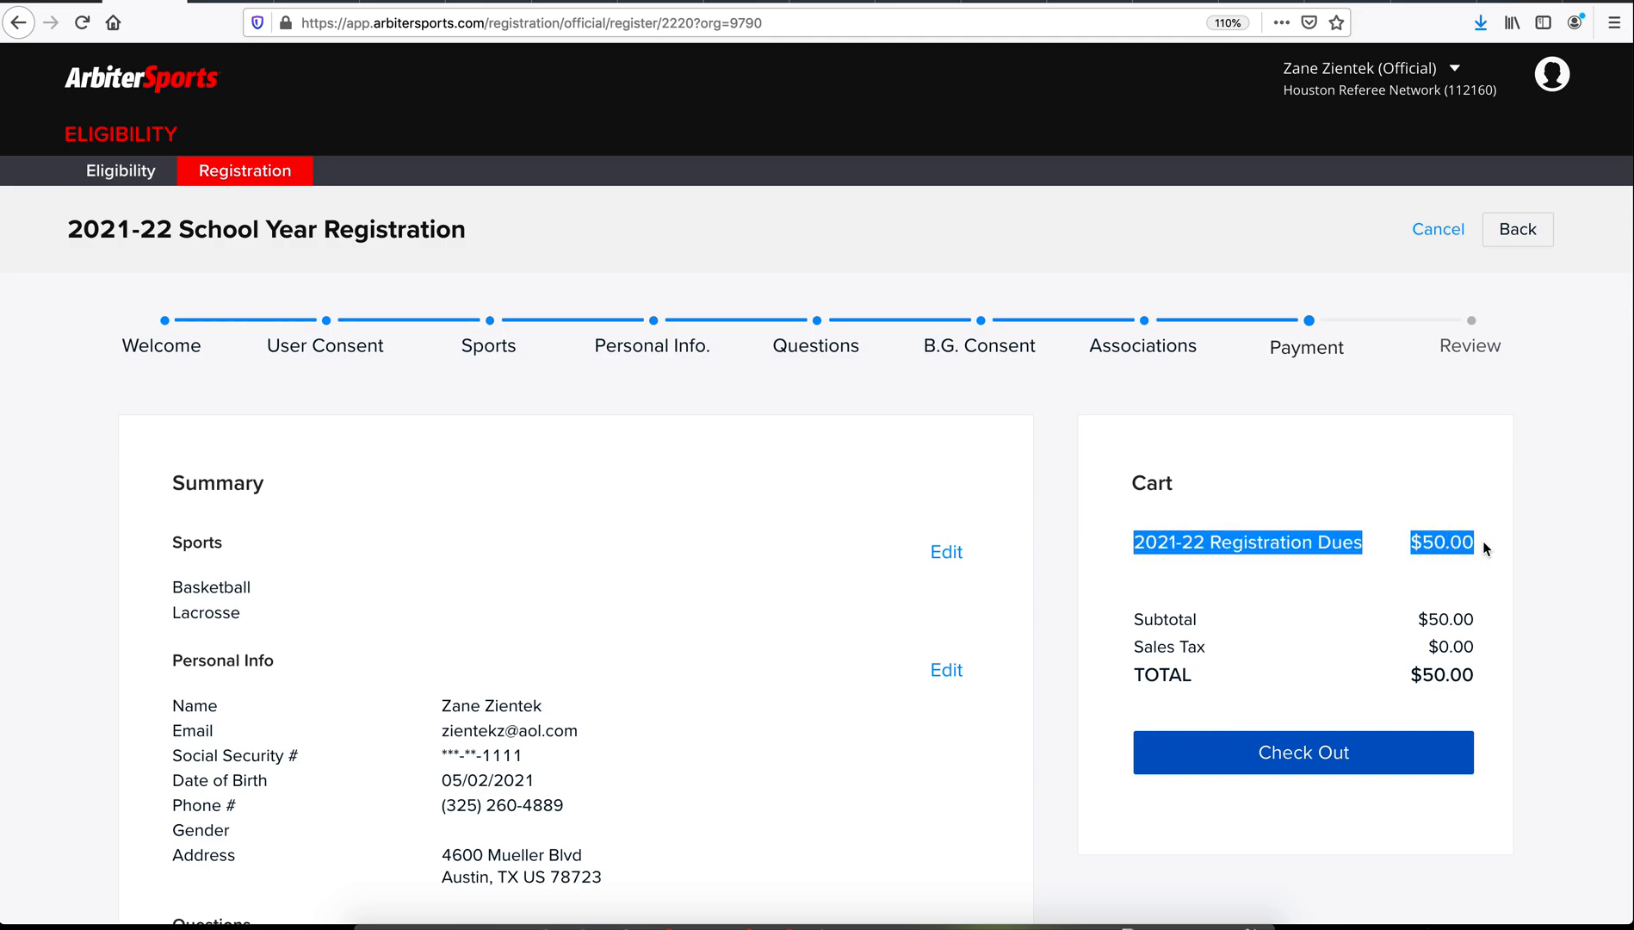
click(1350, 757)
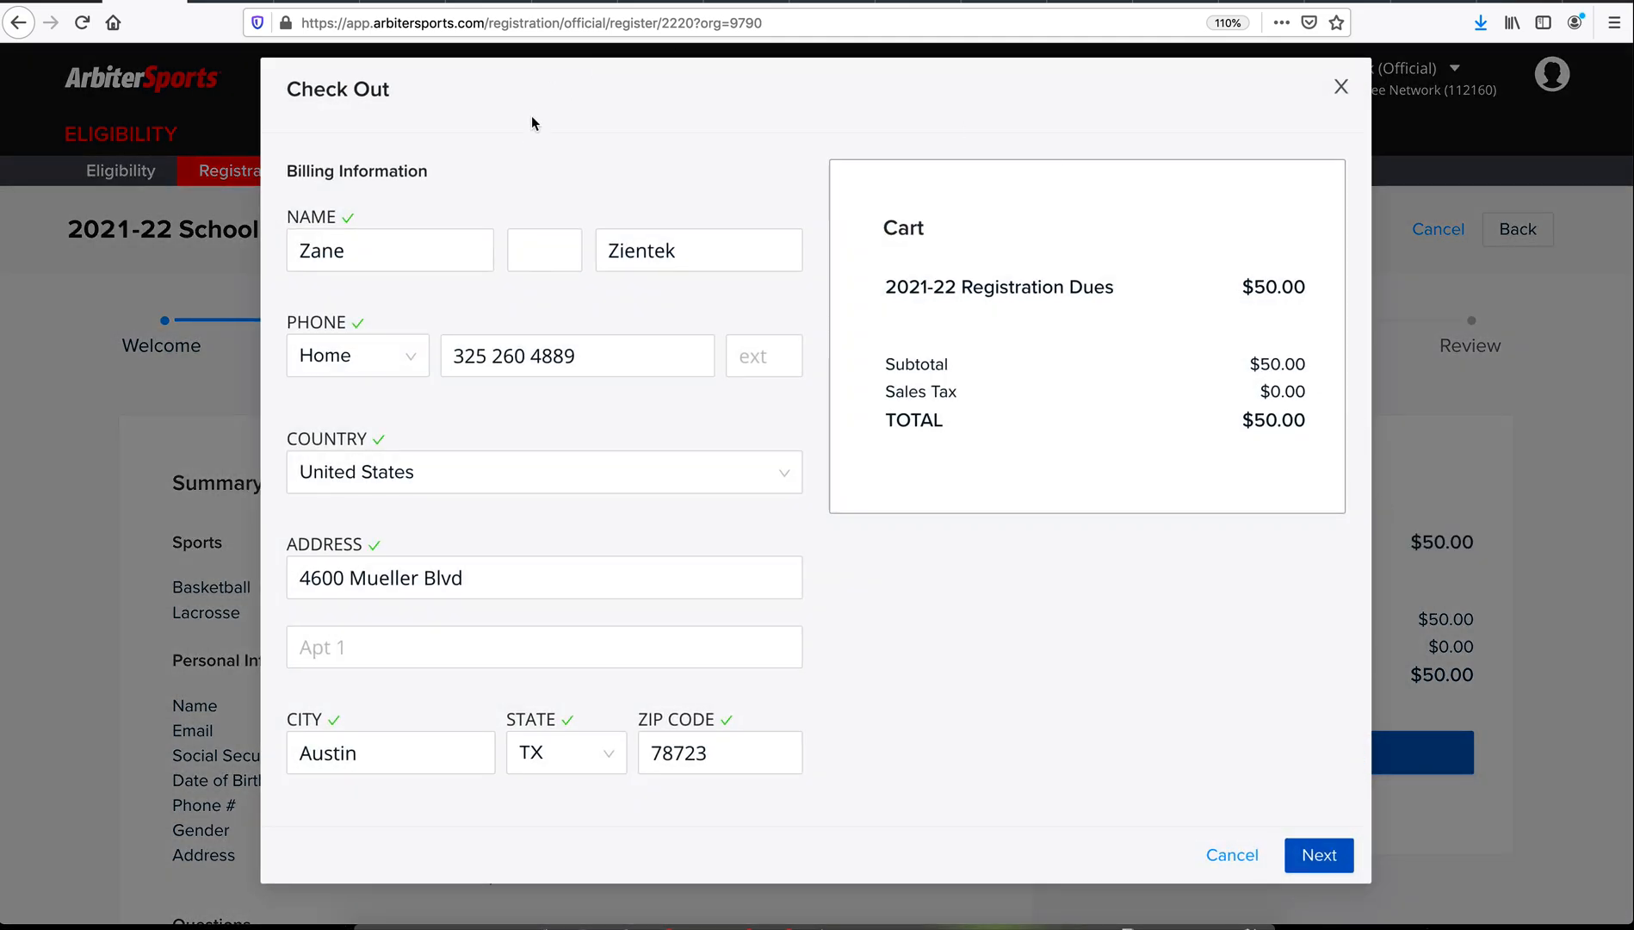
click(1315, 858)
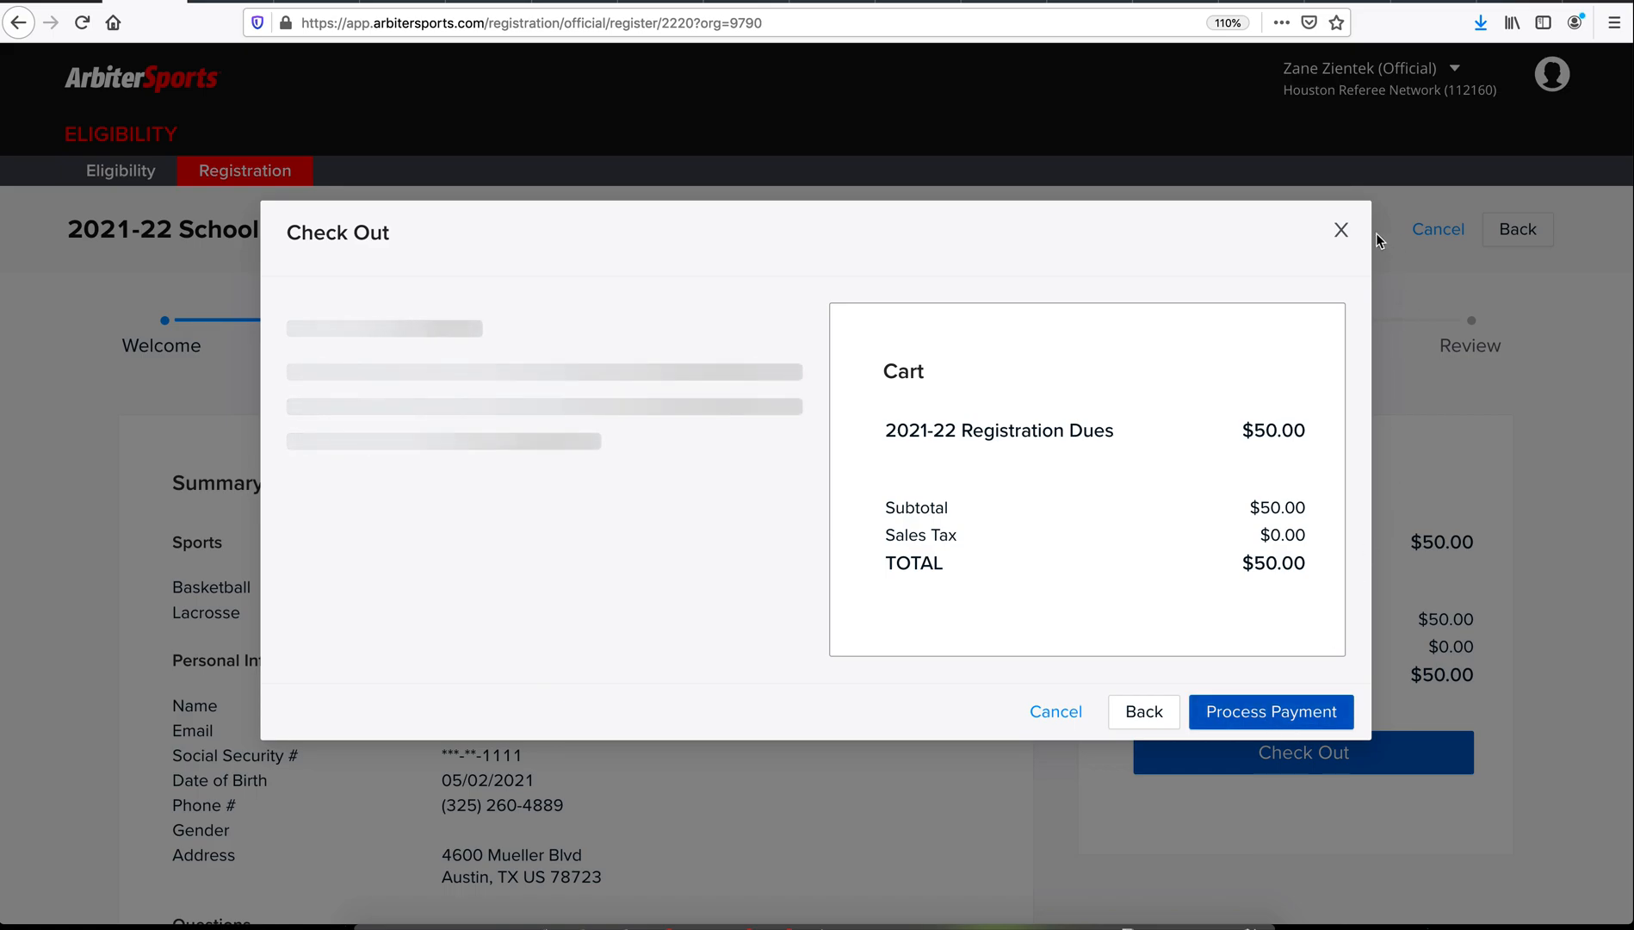
click(1340, 230)
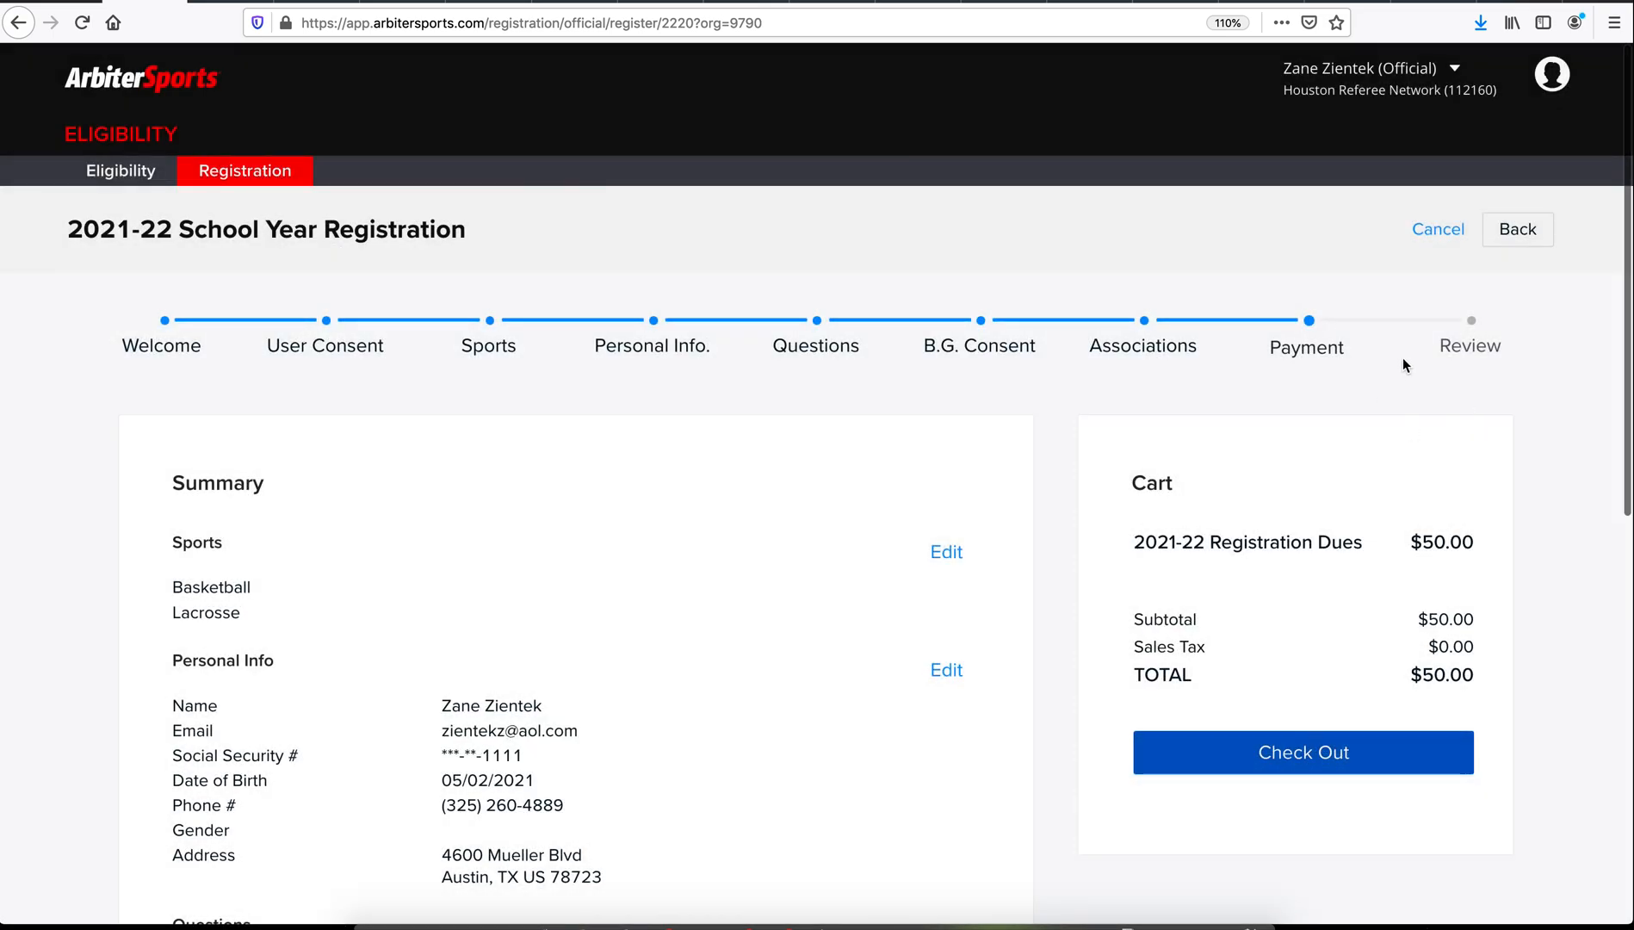